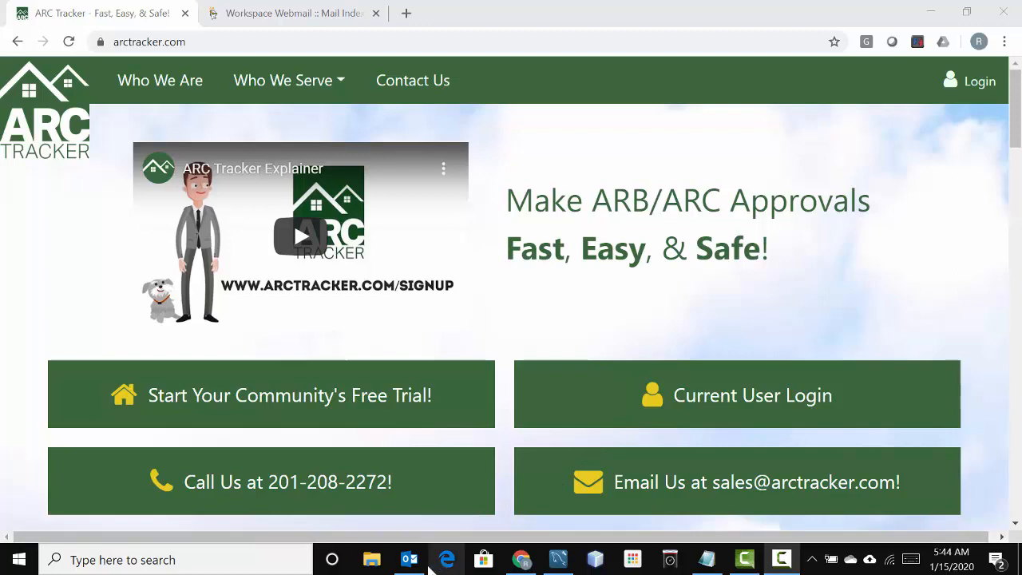
Switch to Outlook and examine the sender and content of the new ARC request notification titled "Adding a fence"
mouse_move(413, 563)
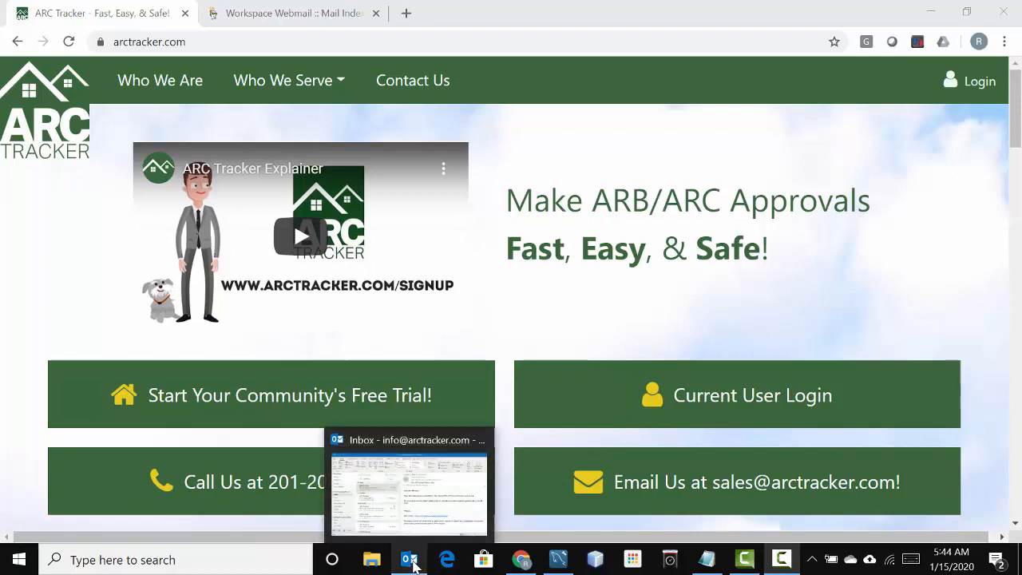
left_click(411, 562)
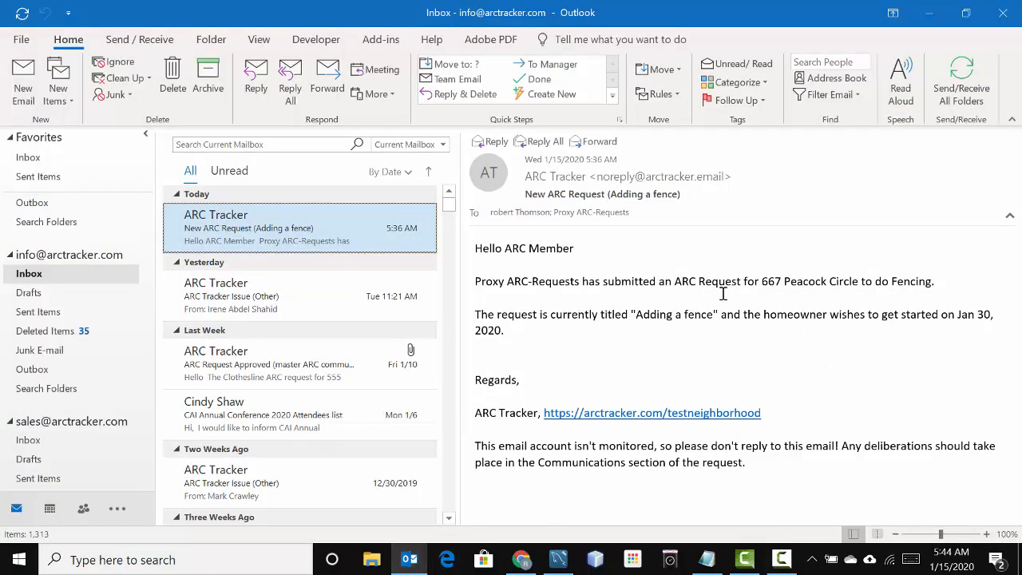
left_click(599, 176)
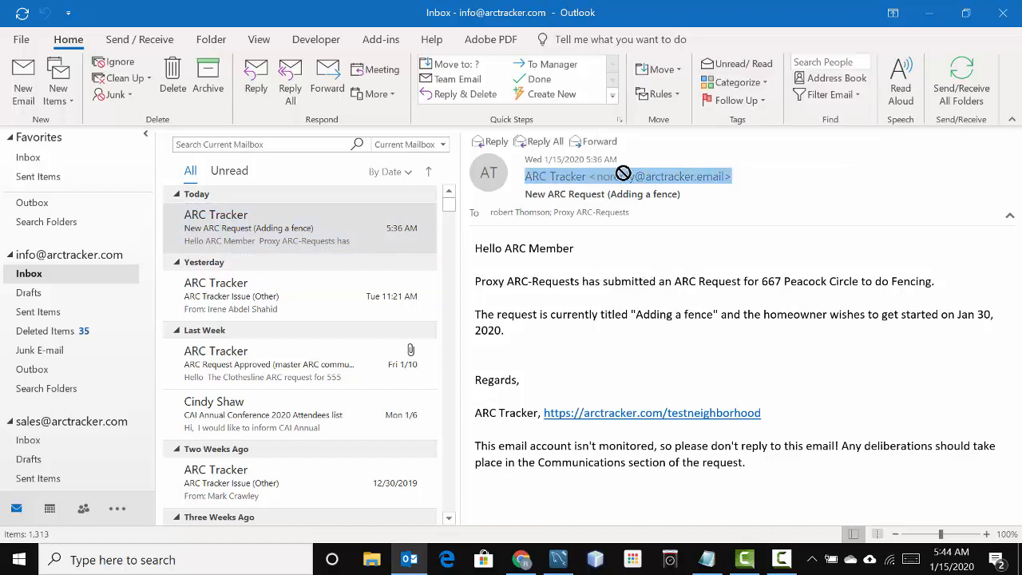
left_click(751, 183)
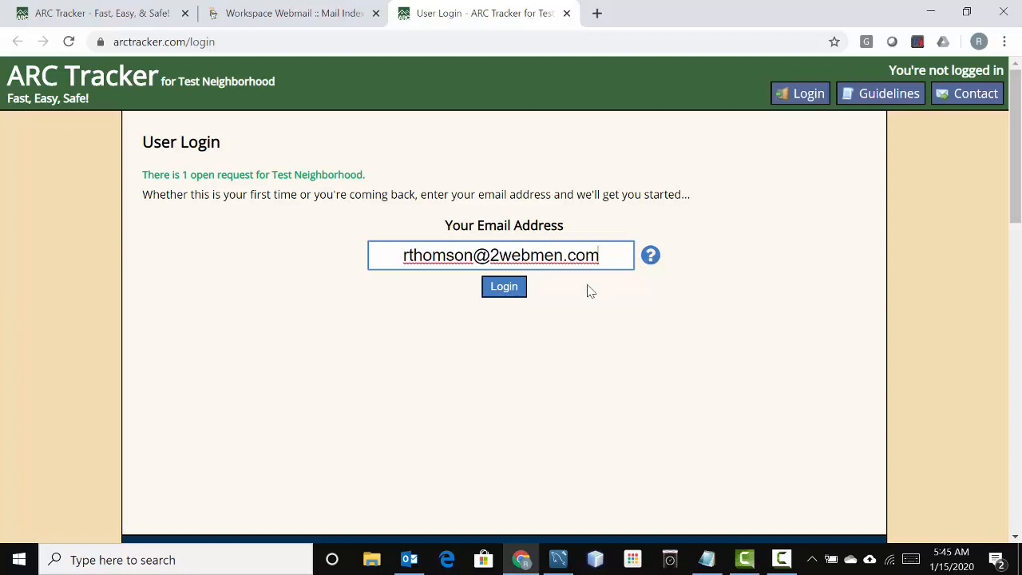
Log in to ARC Tracker for Test Neighborhood as ARC Chair, submitting the e-mail address and entering the account password
left_click(506, 294)
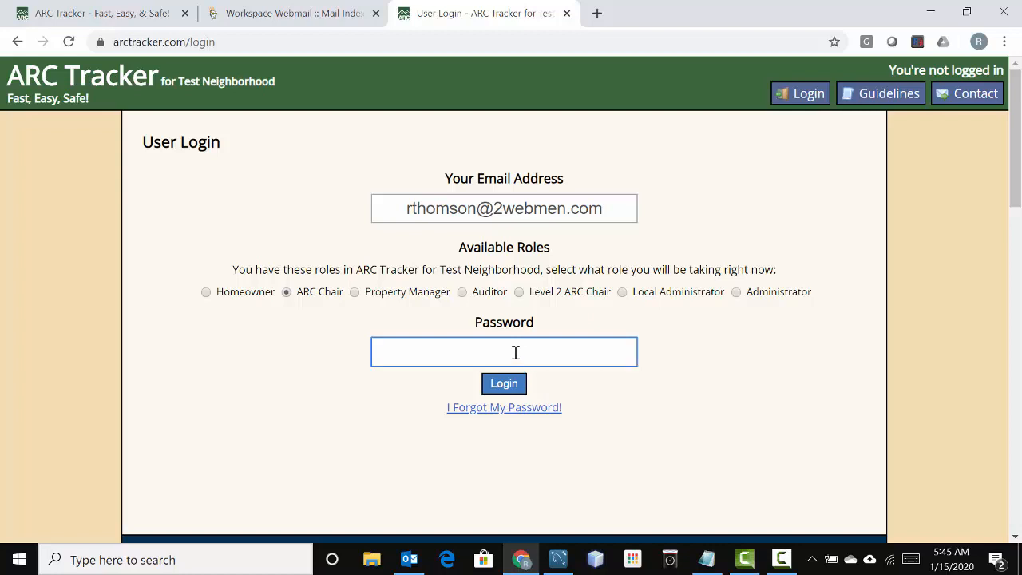
type("**********")
key("Return")
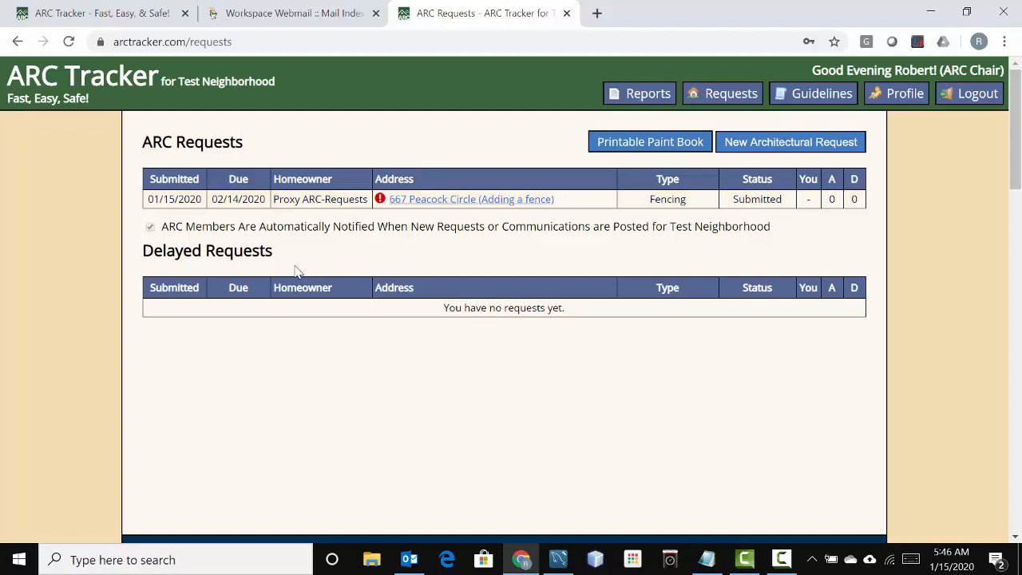
Open the "Adding a fence" request and review its guideline answers, basic information, work description and special exceptions
left_click(436, 201)
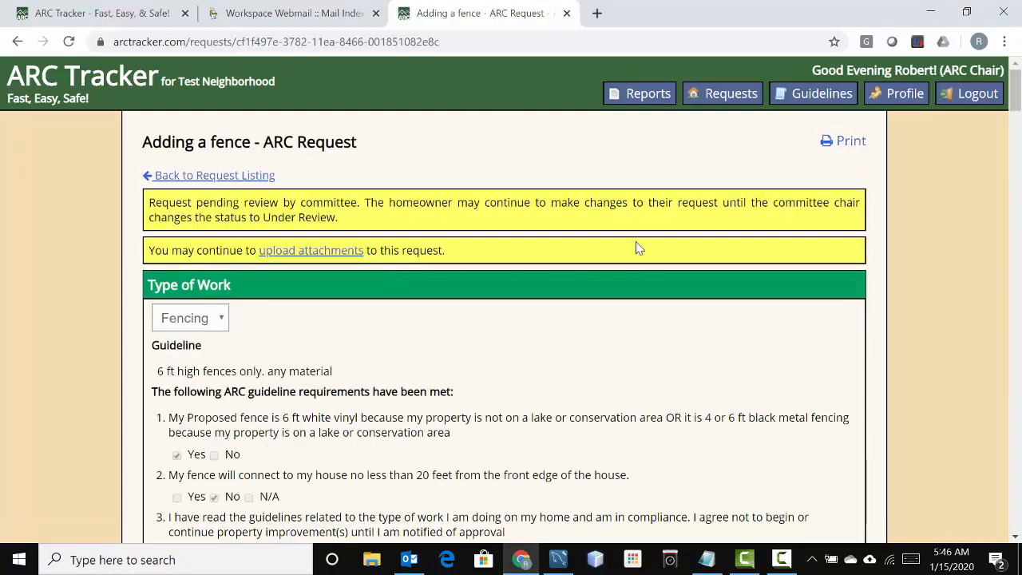
scroll(645, 254, "down", 1)
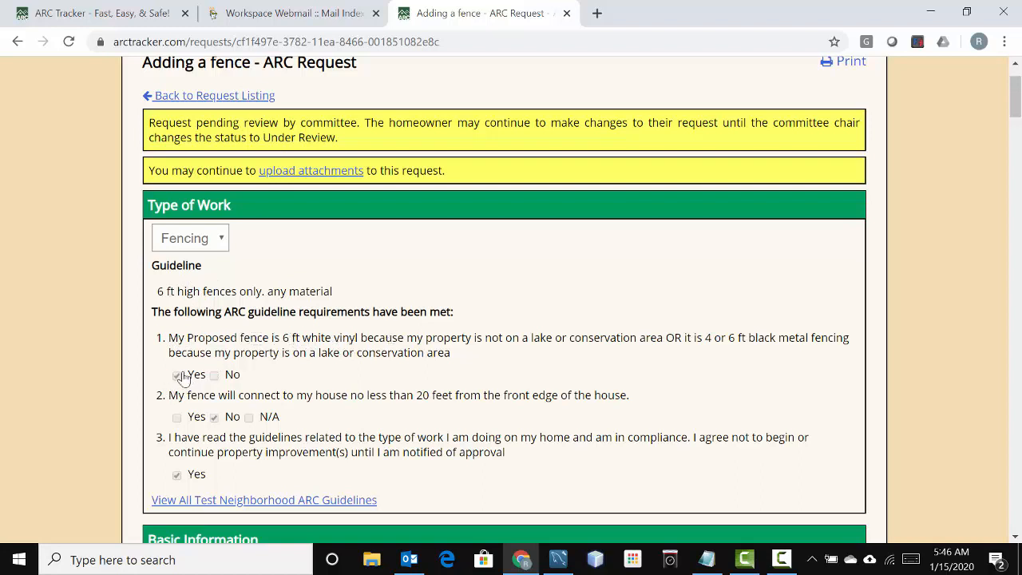
scroll(391, 351, "down", 1)
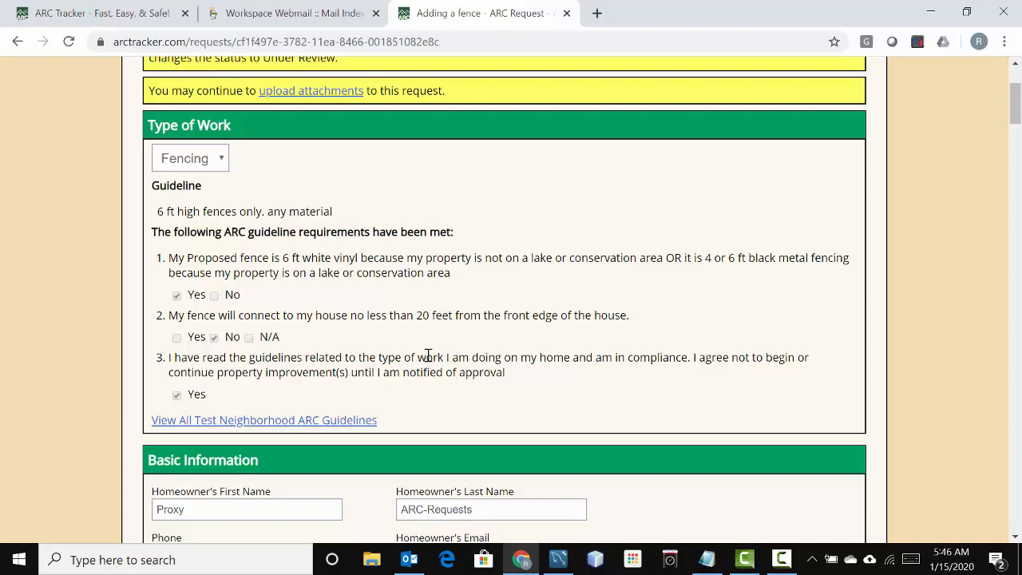
scroll(479, 351, "down", 4)
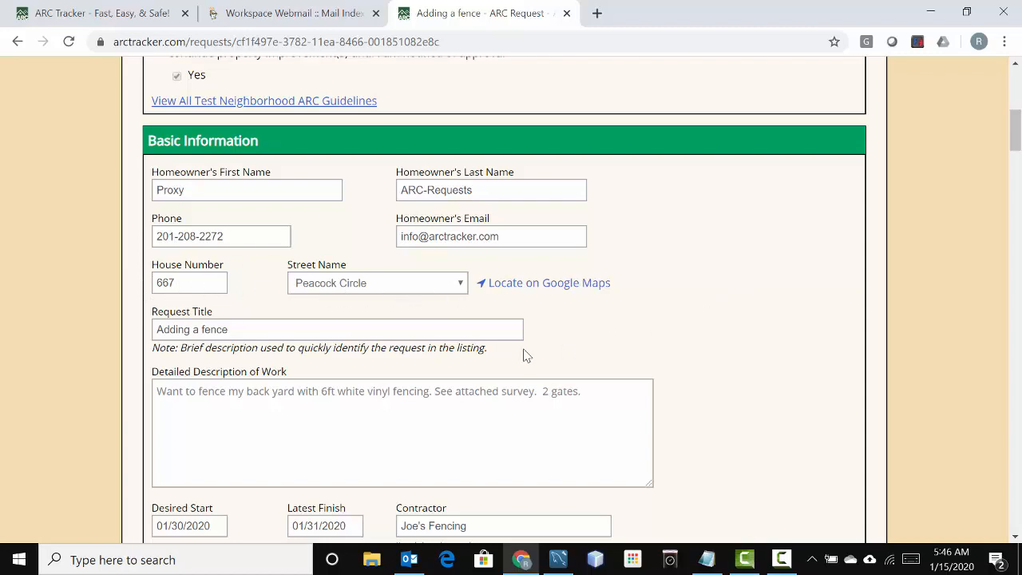
scroll(381, 395, "down", 1)
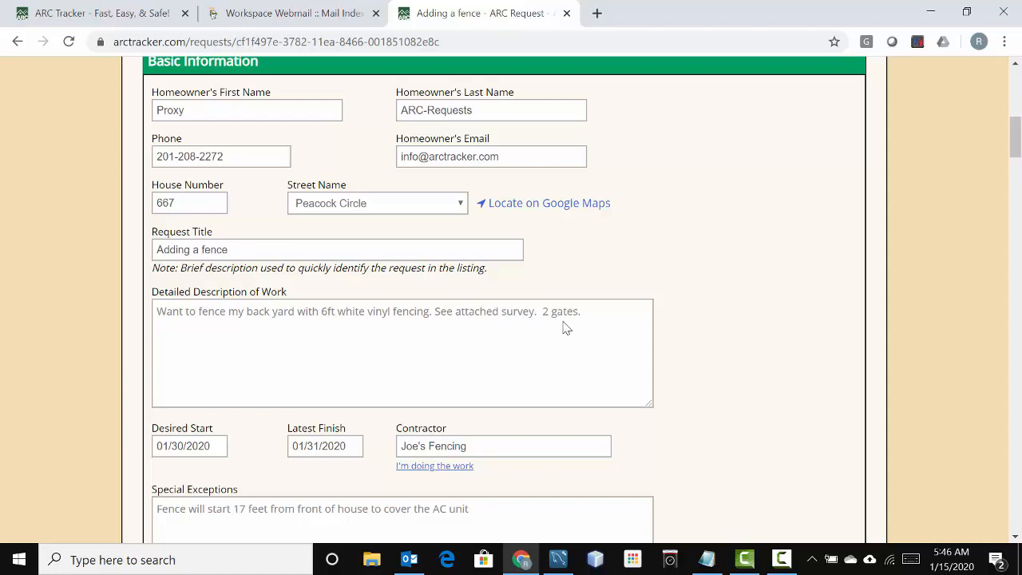
scroll(527, 346, "down", 1)
scroll(527, 346, "down", 1)
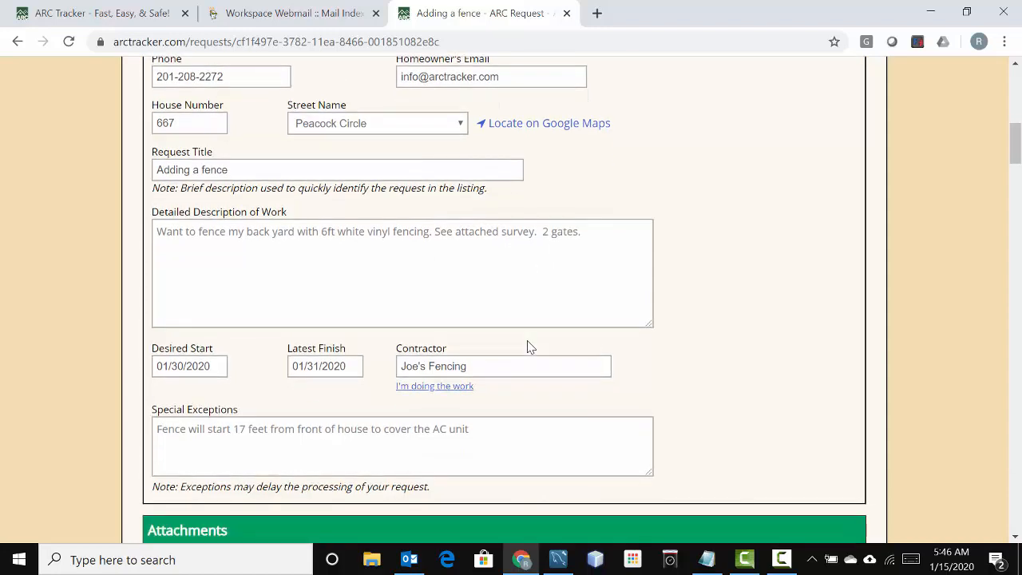
scroll(527, 347, "down", 2)
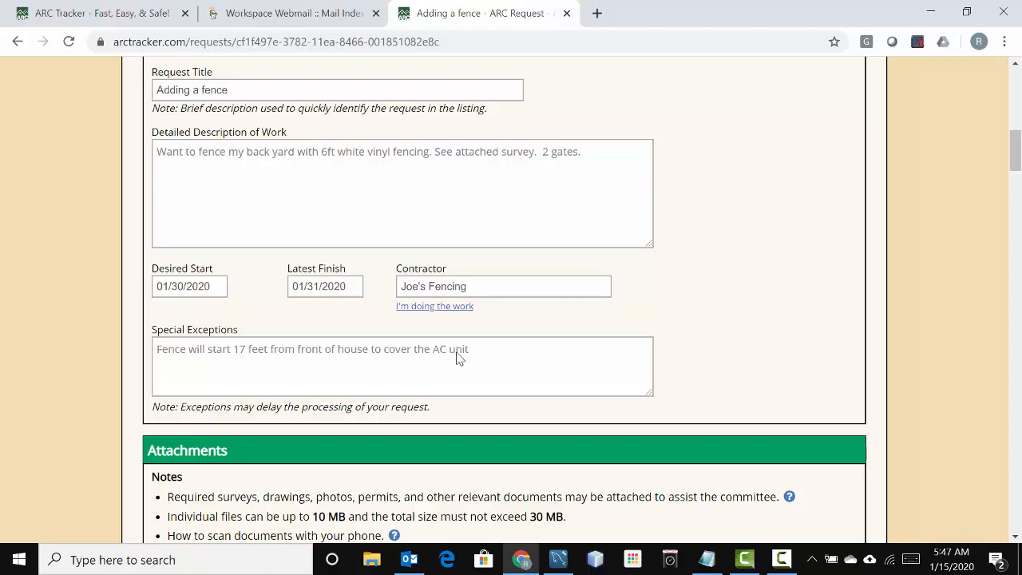
scroll(571, 350, "down", 1)
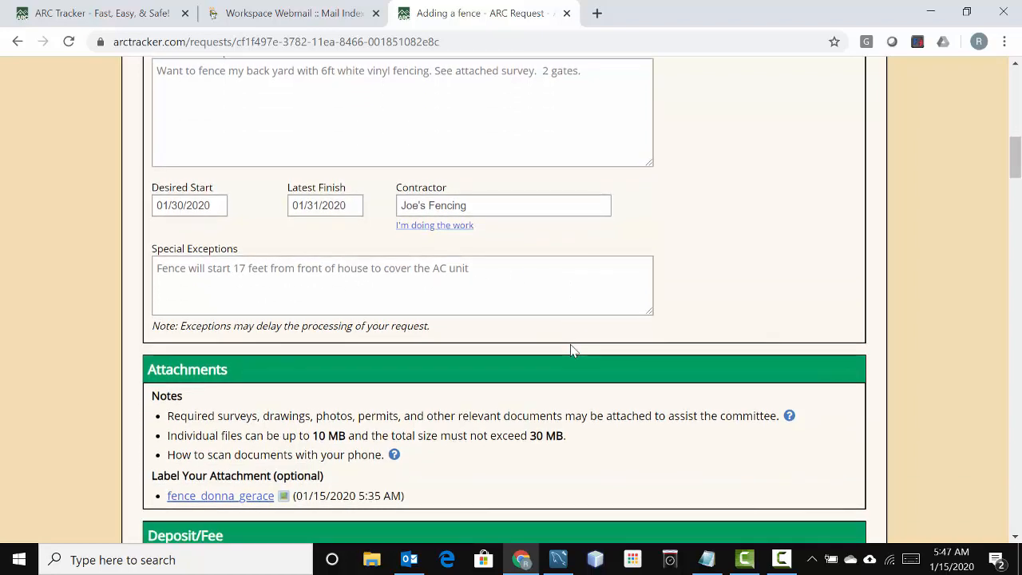
View the fence photo attached to the request and return to the request page
scroll(570, 344, "down", 2)
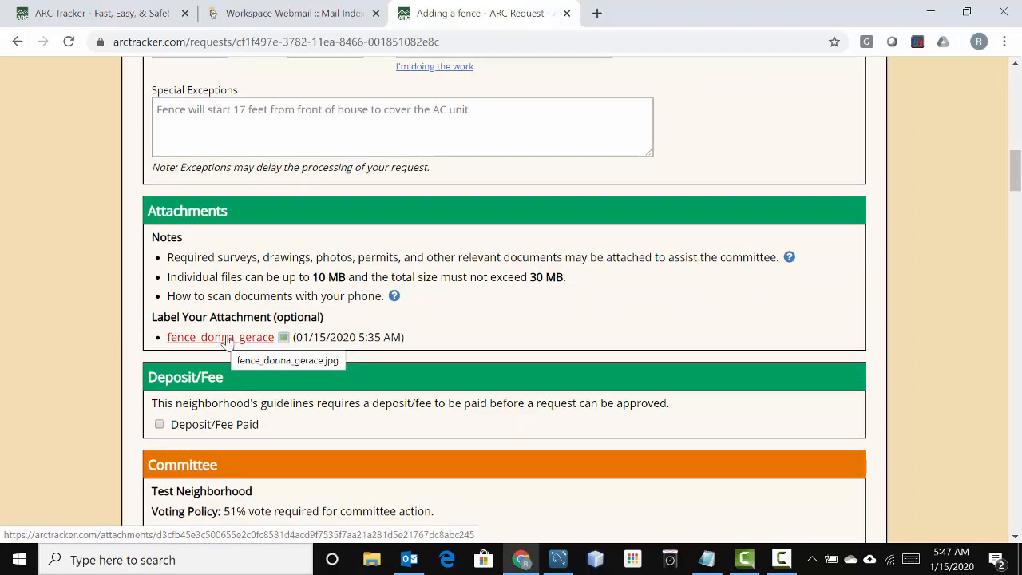
left_click(212, 344)
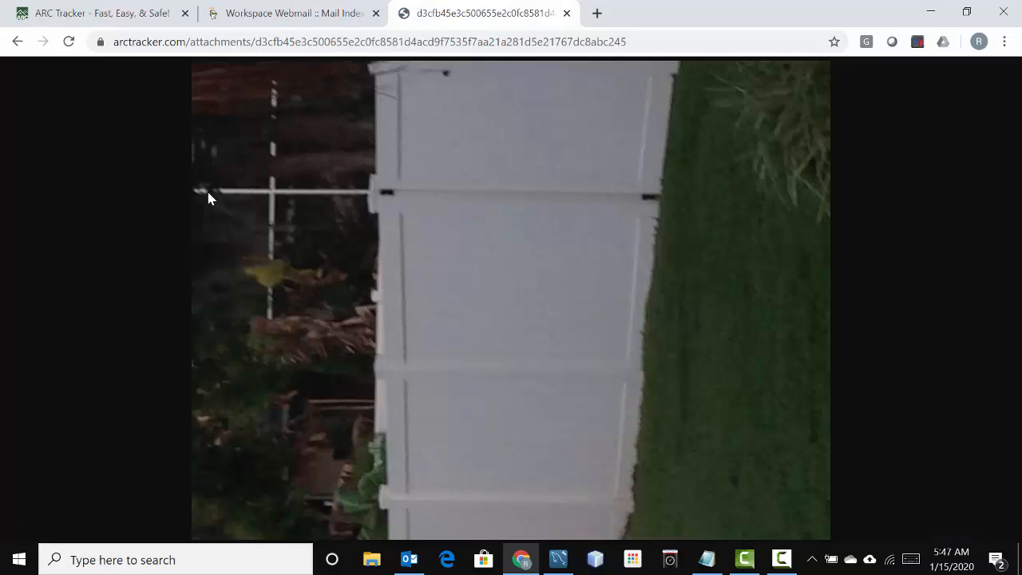
left_click(18, 43)
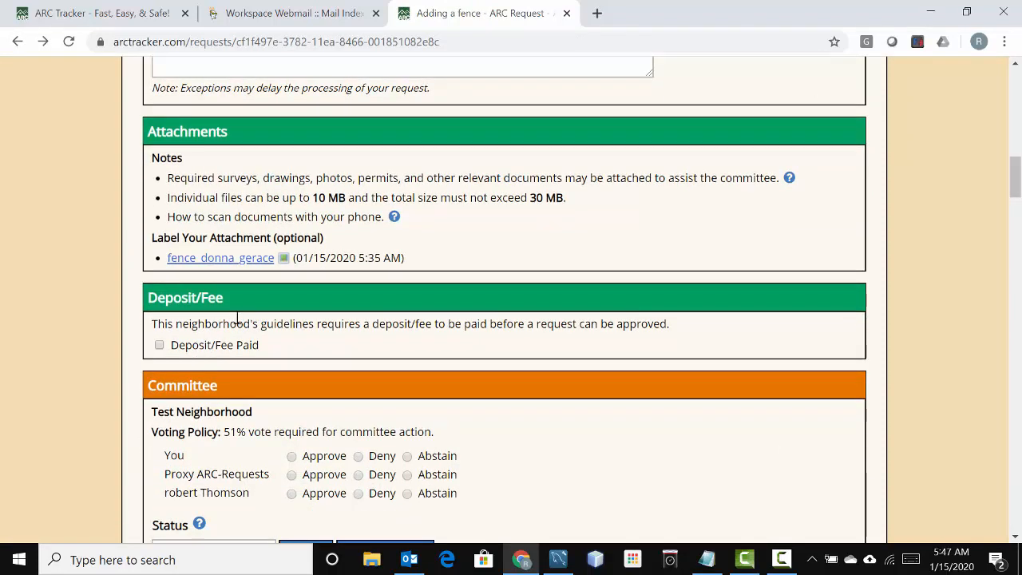
Mark the request's deposit/fee as paid and save the change
left_click(159, 345)
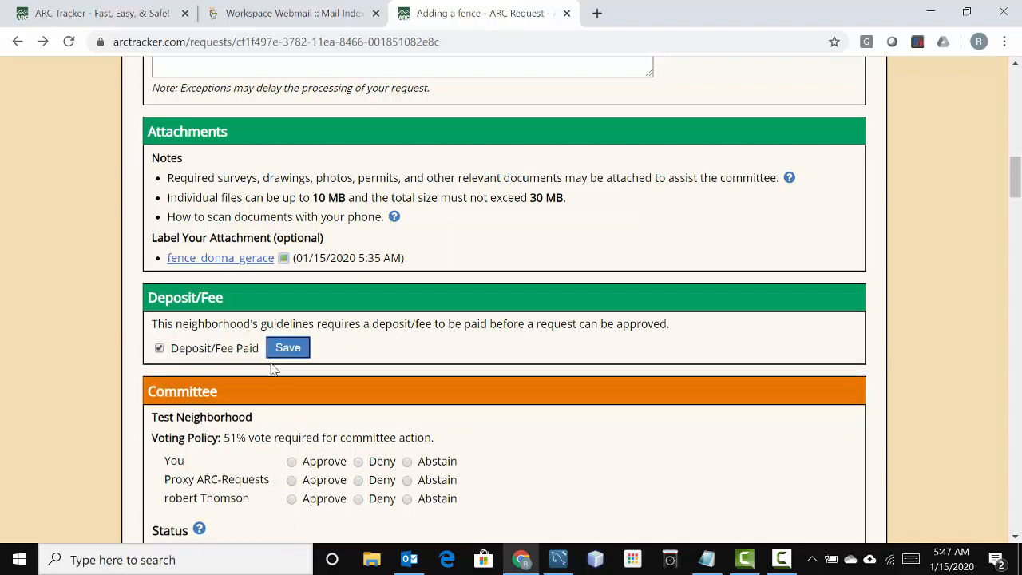
left_click(289, 348)
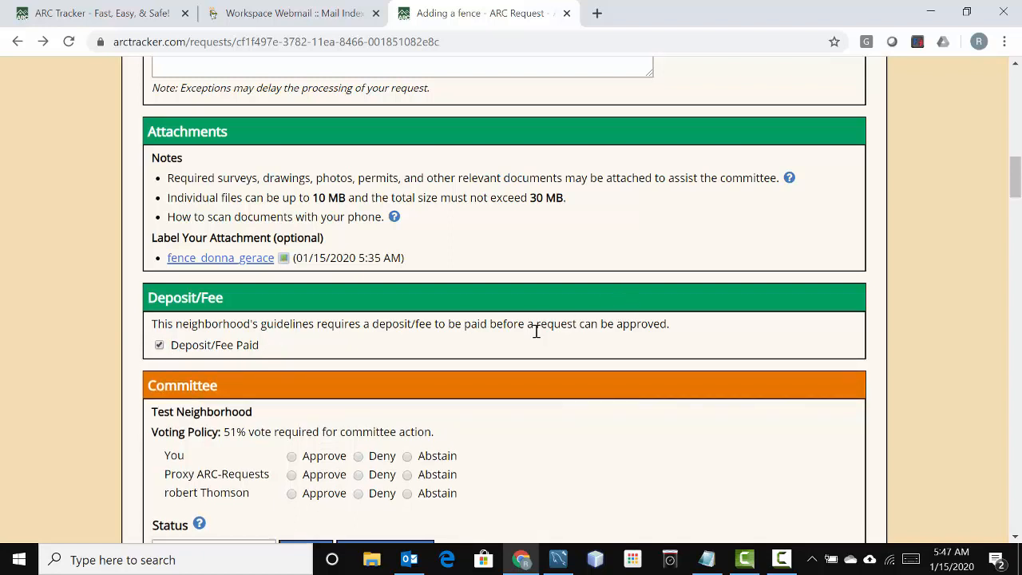
Examine the committee's voting options and the available request statuses, leaving the status at Submitted
scroll(485, 360, "down", 1)
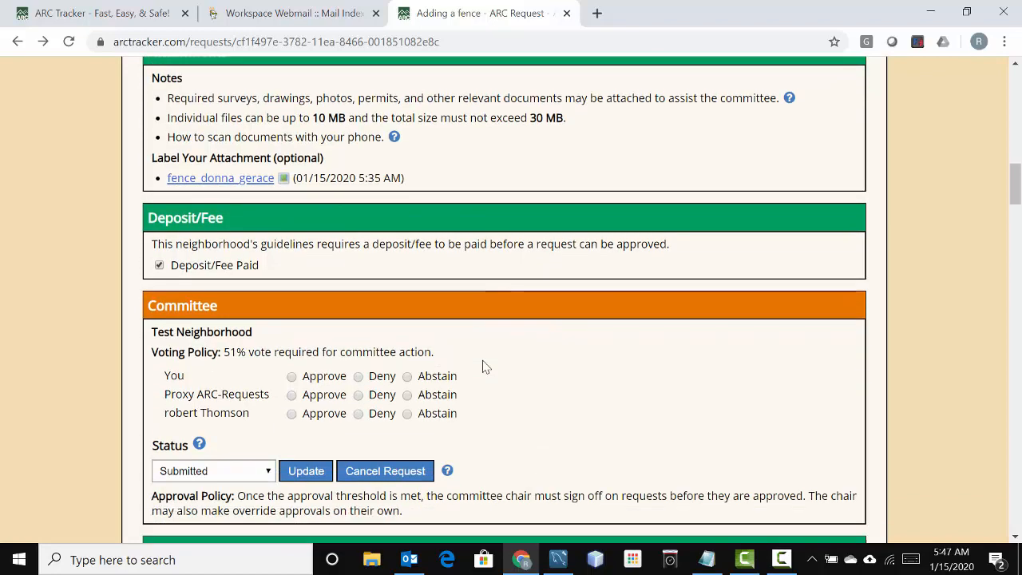
scroll(485, 360, "down", 1)
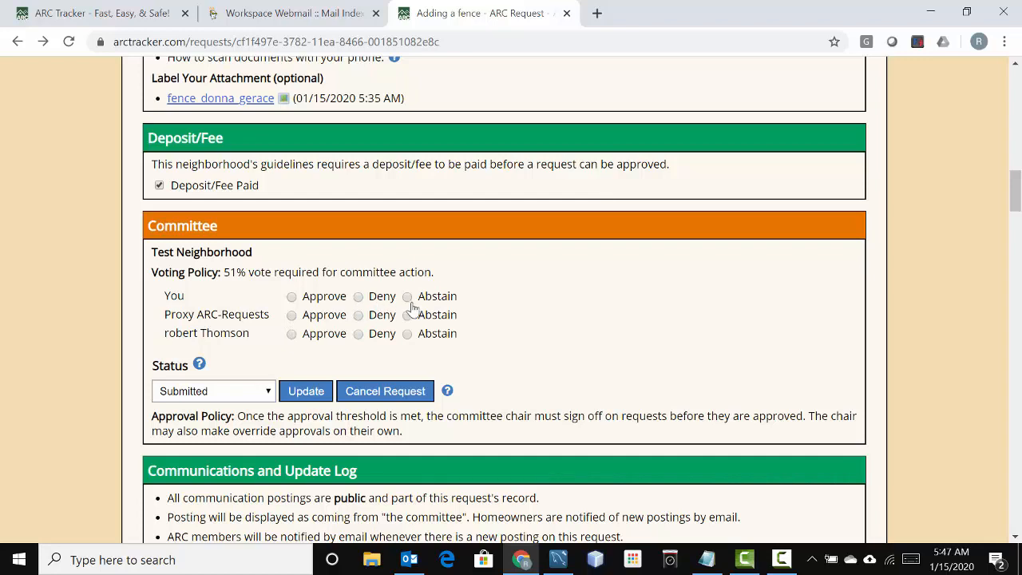
scroll(563, 321, "down", 1)
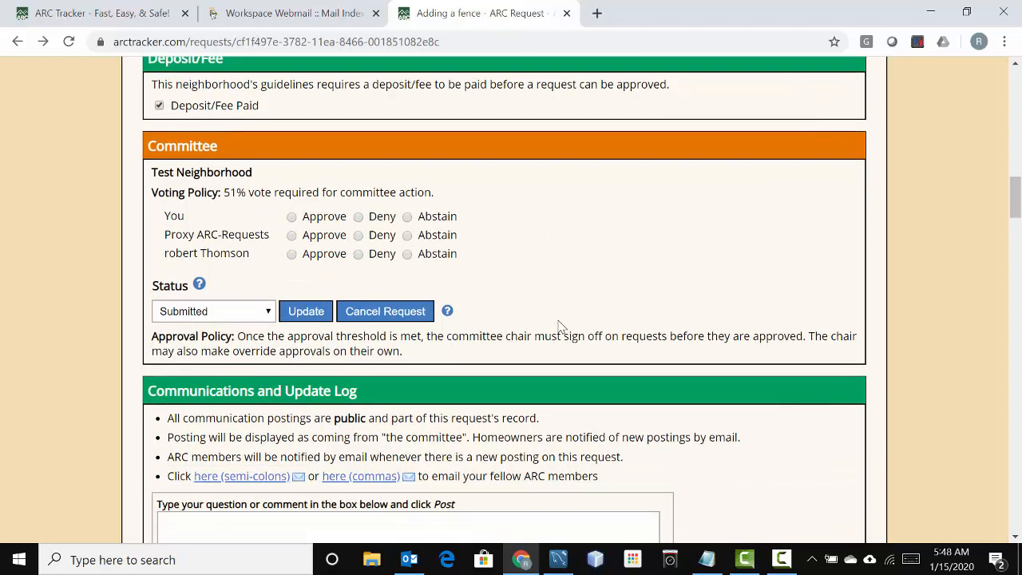
left_click(269, 311)
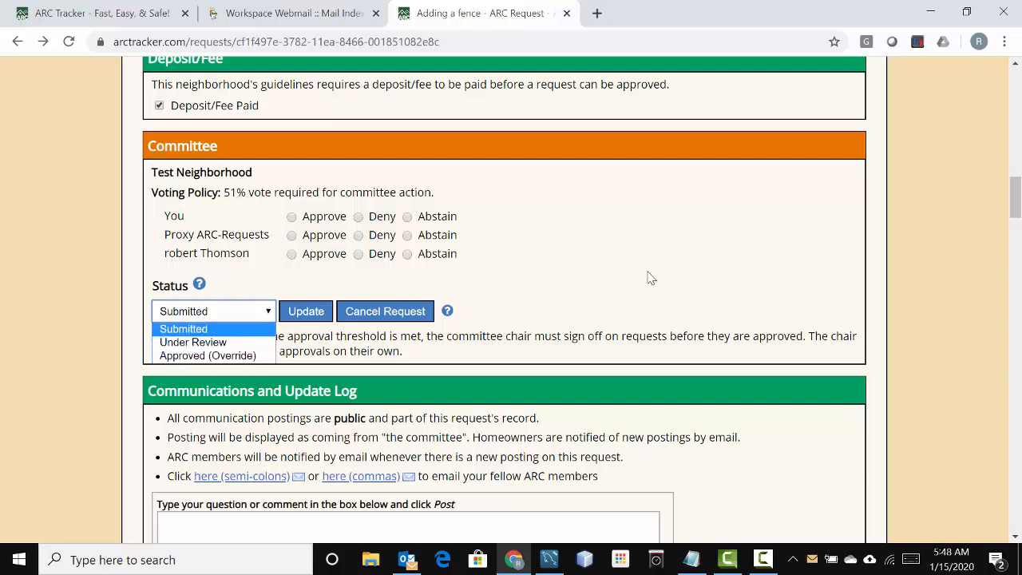
left_click(567, 284)
Post the comment "You did not send the survey. Please attach" in the request's communications log
scroll(564, 277, "down", 2)
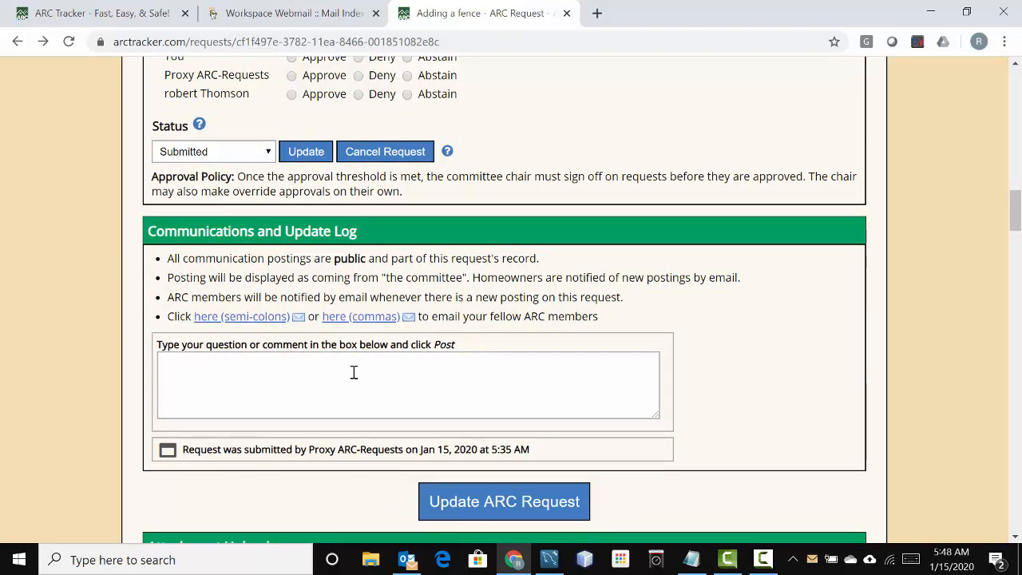
left_click(353, 373)
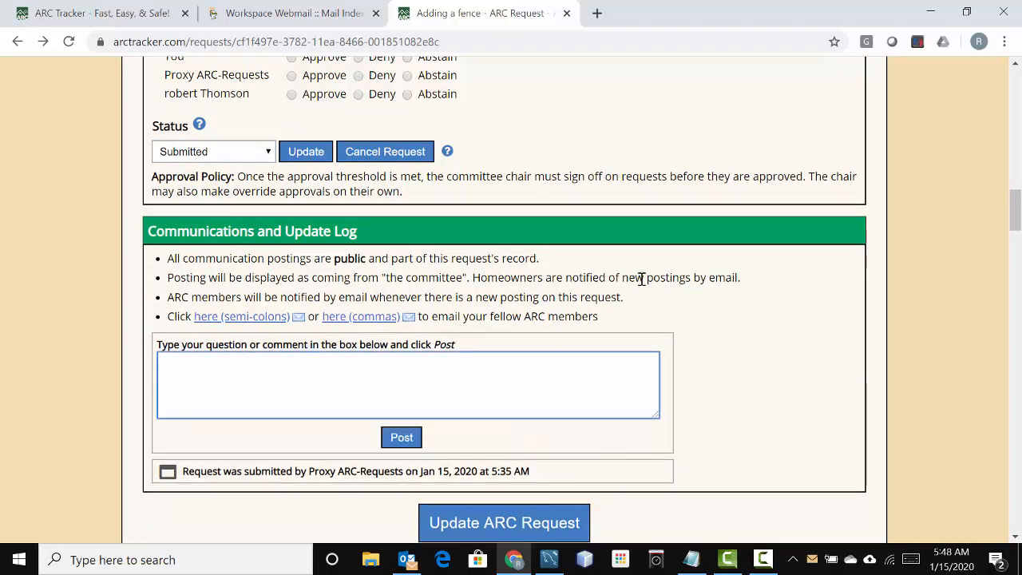
type("You did not send the s")
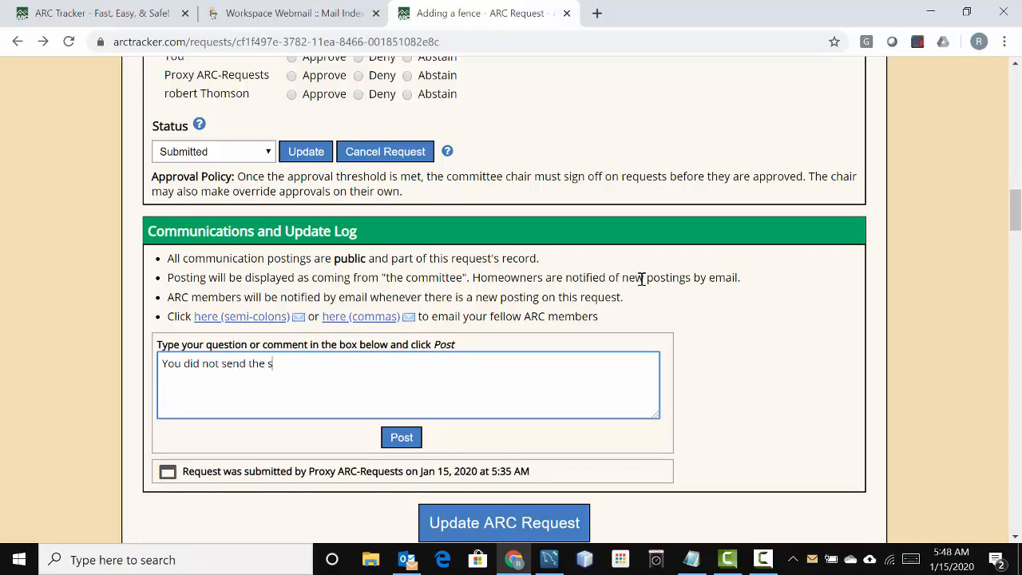
type("urvey. Please attach")
left_click(400, 437)
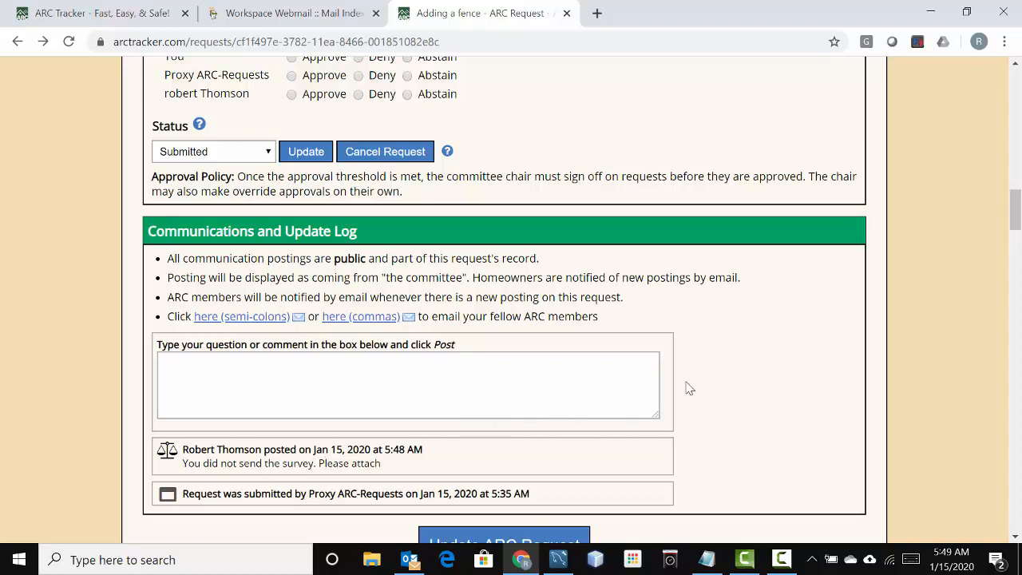
Record your own committee vote as Approve and dismiss the vote notice
scroll(688, 388, "up", 3)
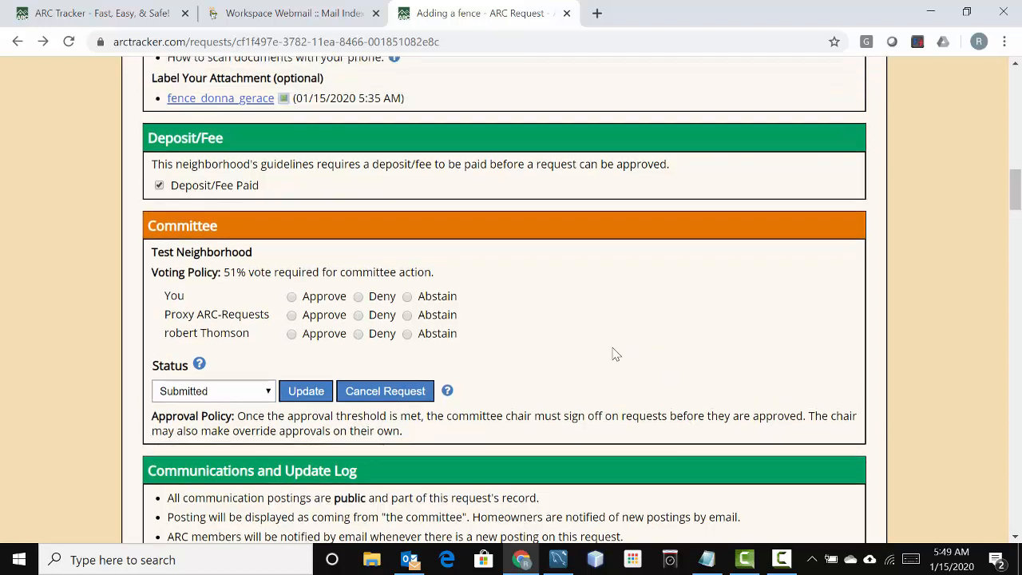
left_click(291, 296)
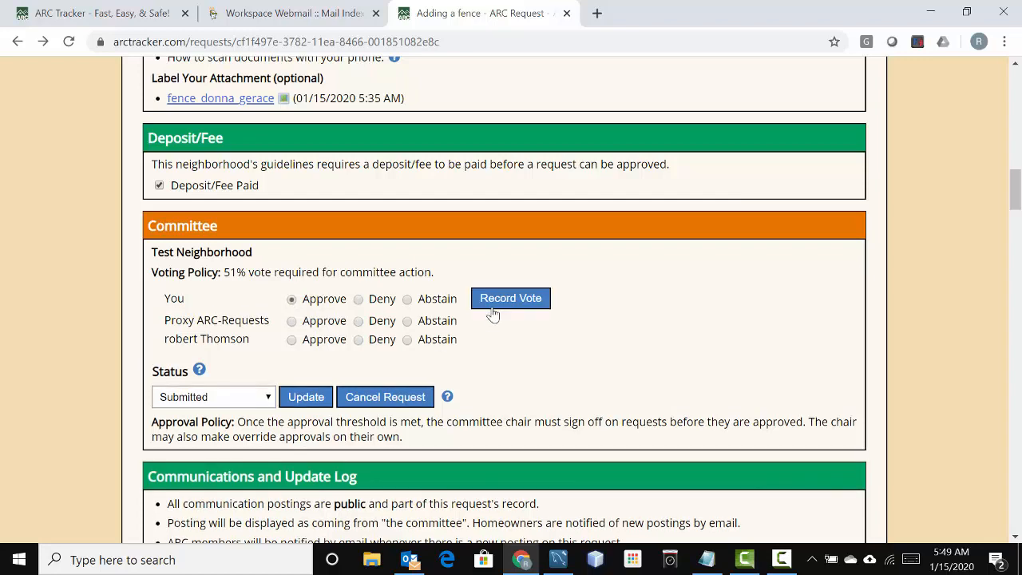
left_click(495, 304)
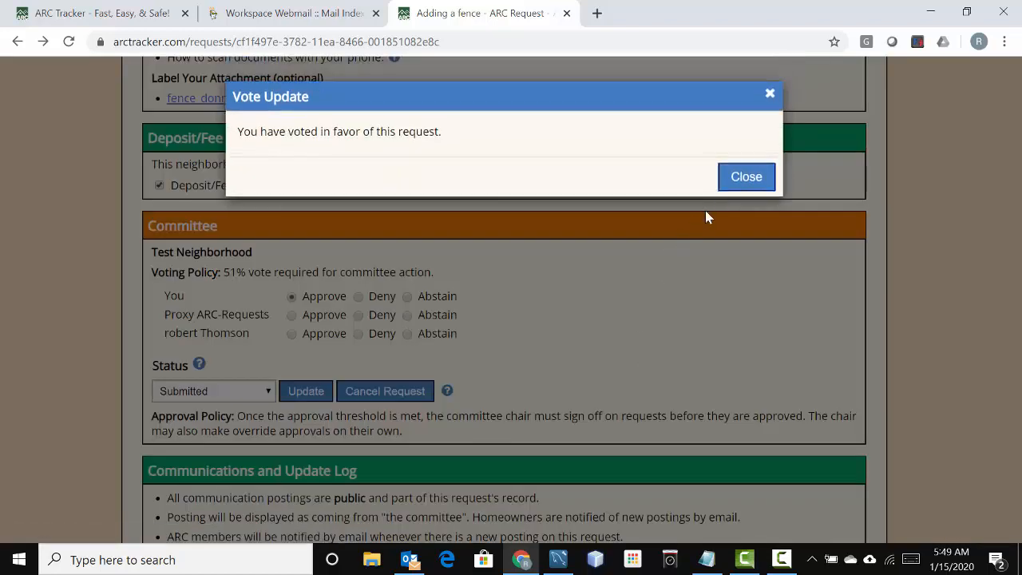
left_click(738, 189)
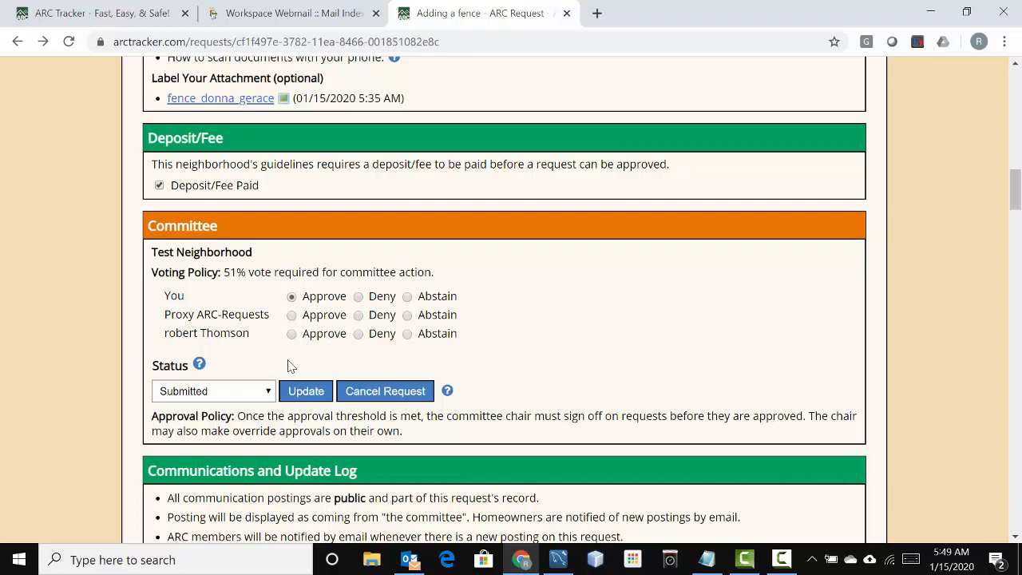
Record an Approve vote for the Proxy ARC-Requests member by entering that member's password, and dismiss the vote notices
left_click(291, 315)
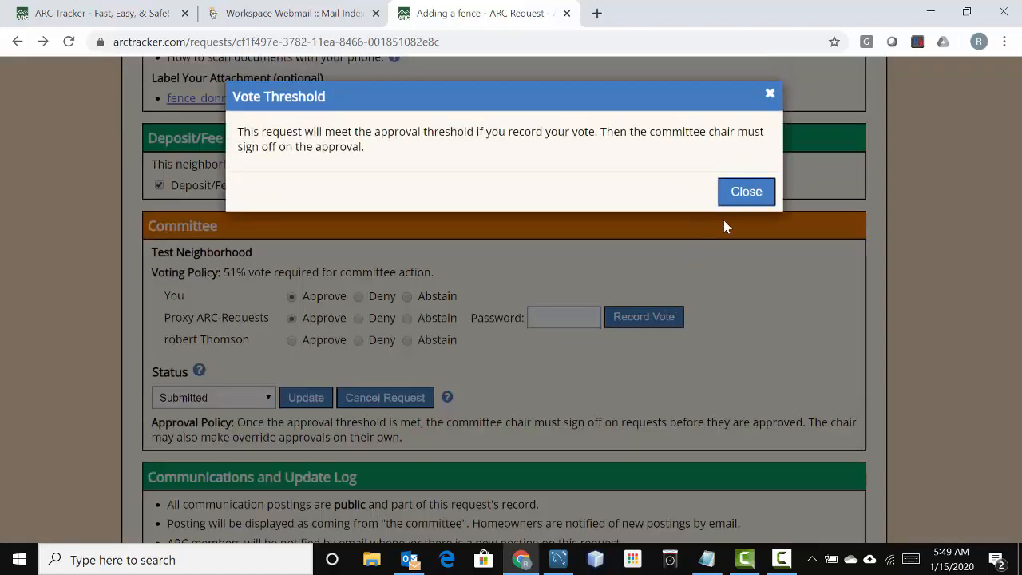
left_click(746, 192)
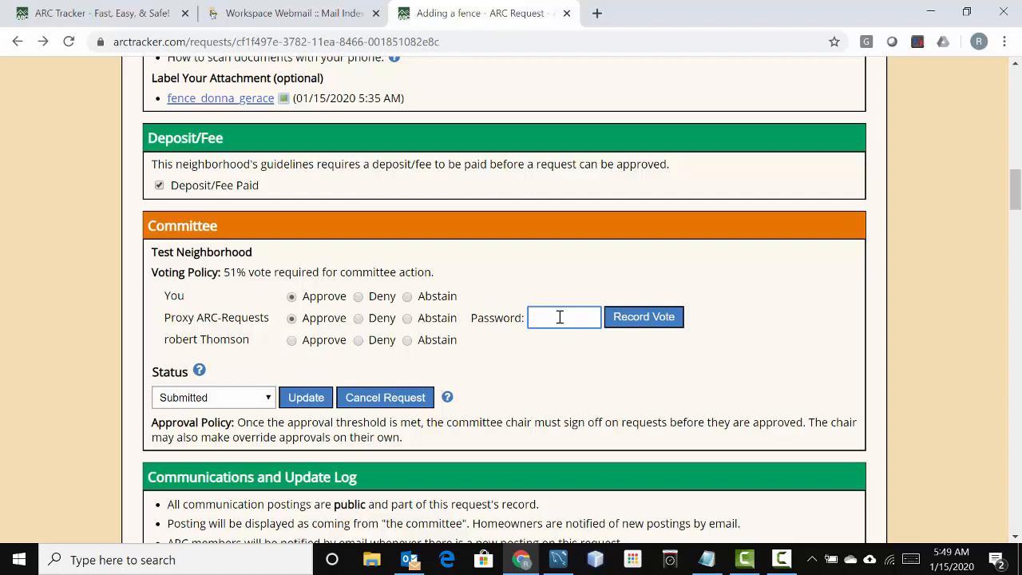
type("****")
left_click(643, 317)
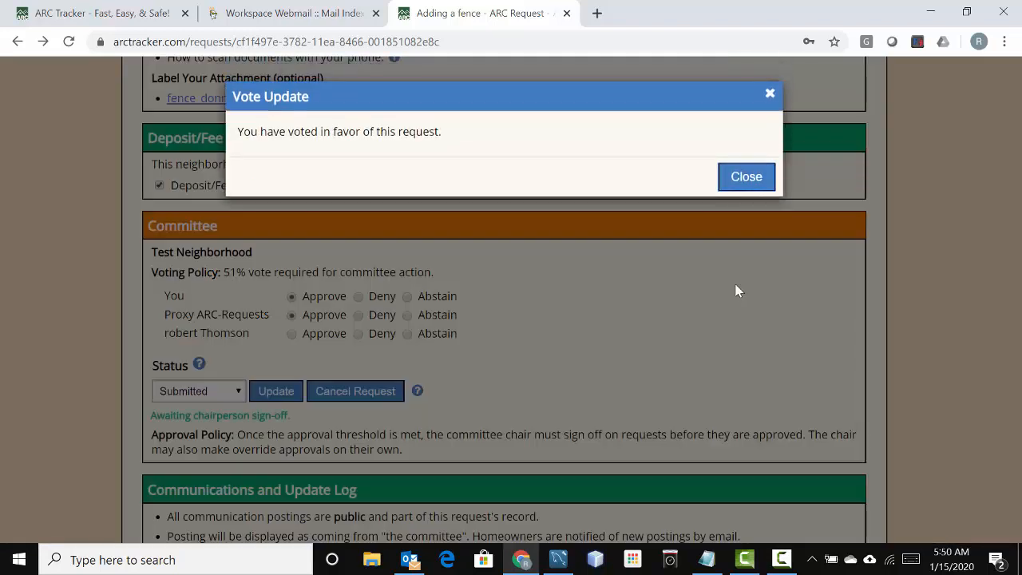
left_click(735, 176)
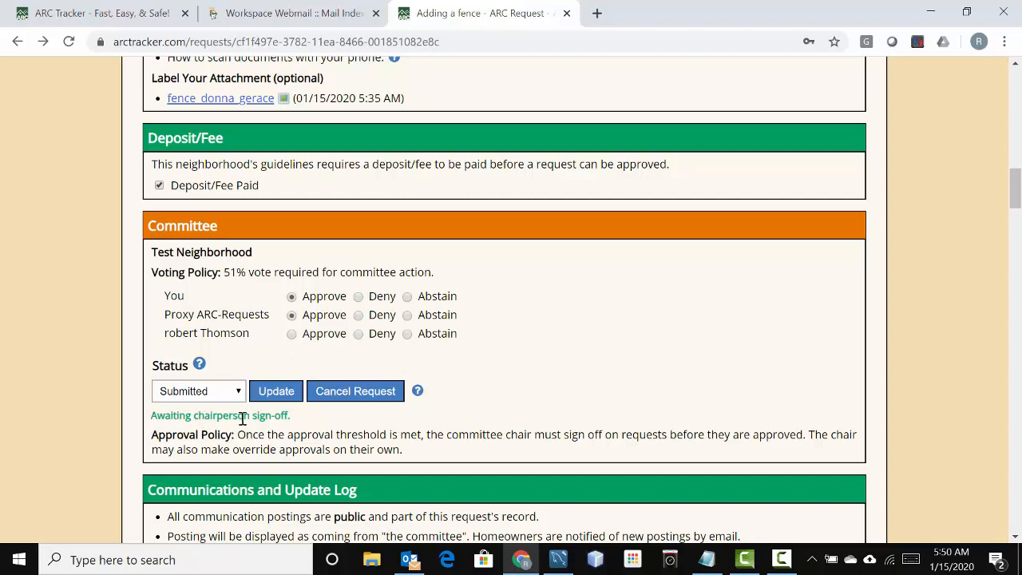
Switch to Outlook and open the "ARC Request Ready to Approve" notification in the chair's inbox
left_click(411, 560)
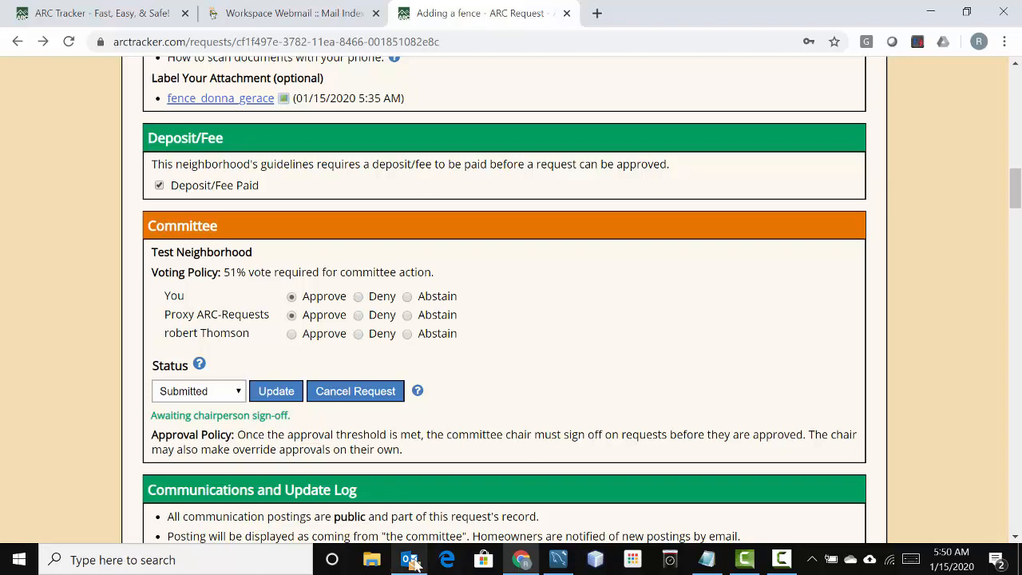
scroll(85, 328, "down", 5)
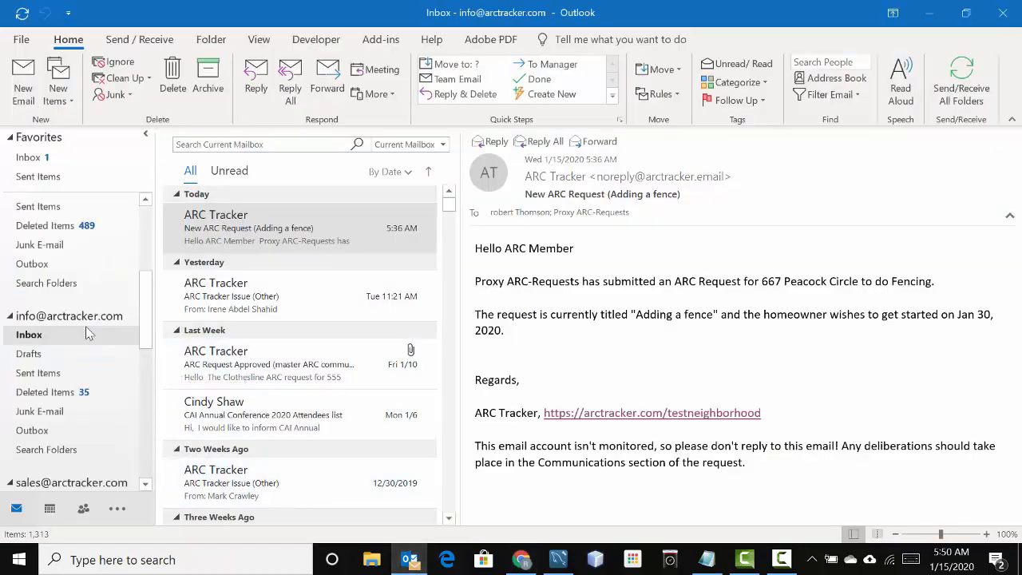
left_click(68, 225)
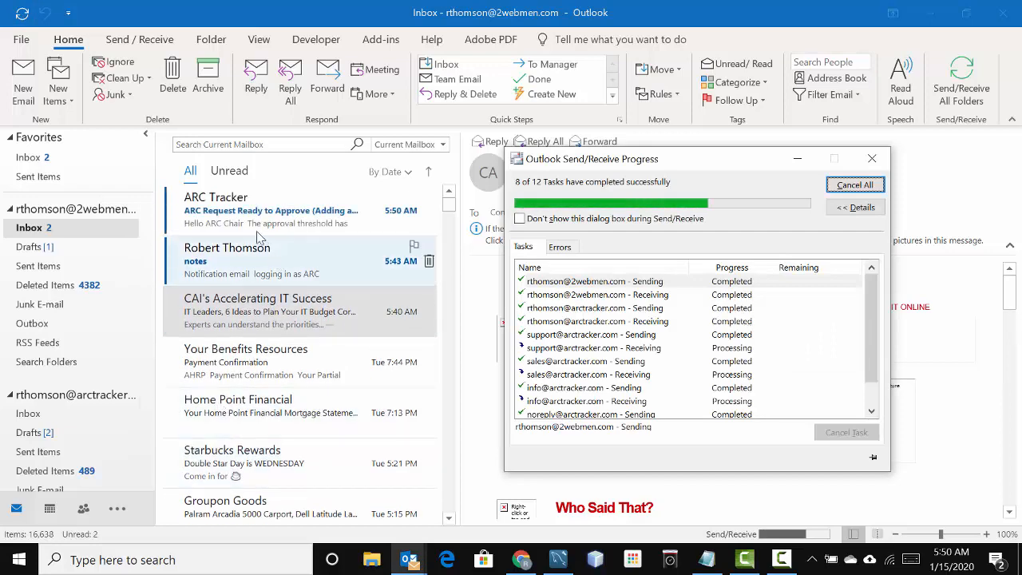
left_click(232, 214)
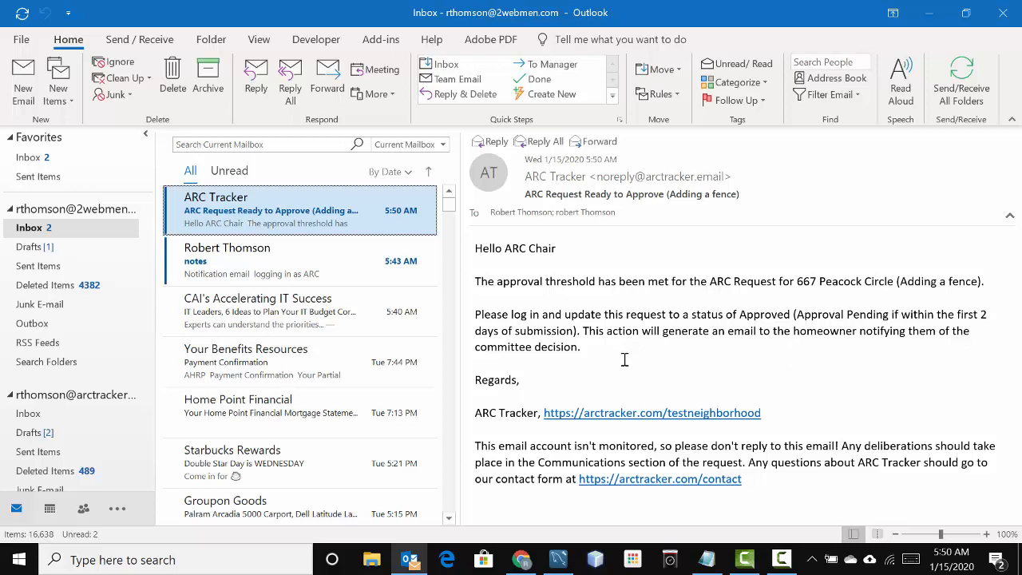
Return to the fence request in ARC Tracker and choose Approved as its status
left_click(523, 564)
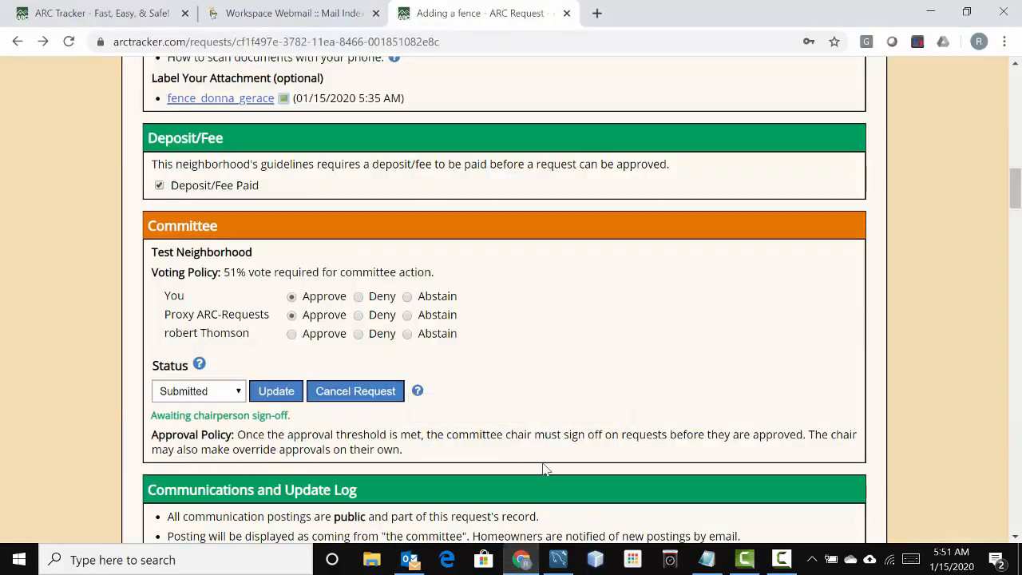
left_click(239, 391)
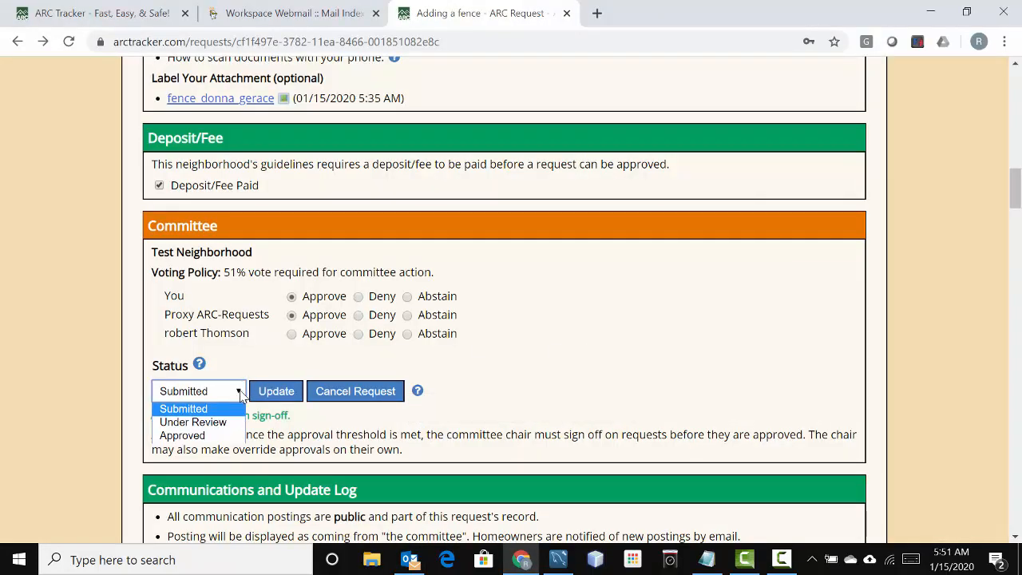
left_click(203, 436)
scroll(613, 347, "down", 2)
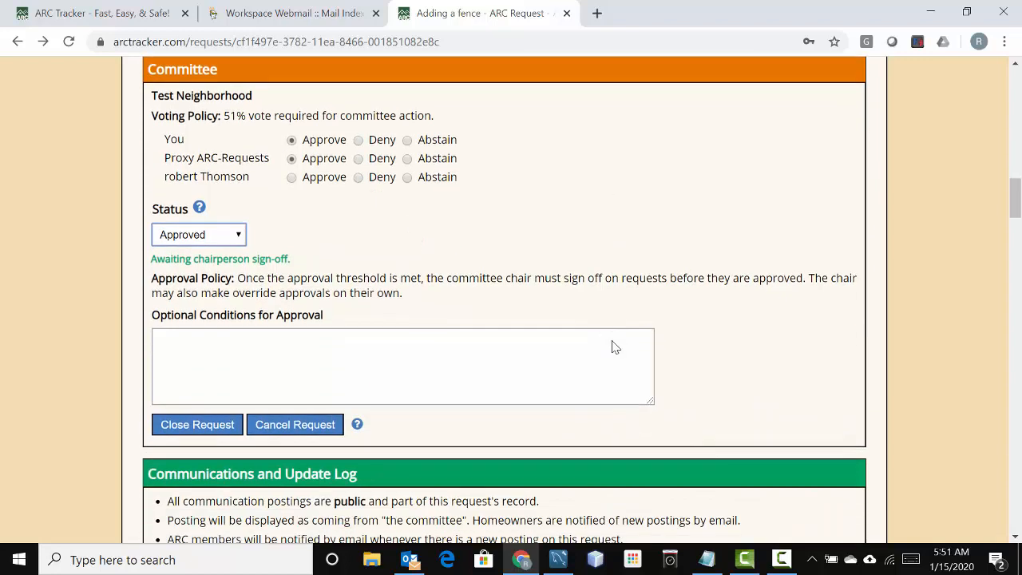
Add the approval condition "You must obtain permission of your neighbor when doing this work.", close the request and dismiss the status notice
left_click(308, 345)
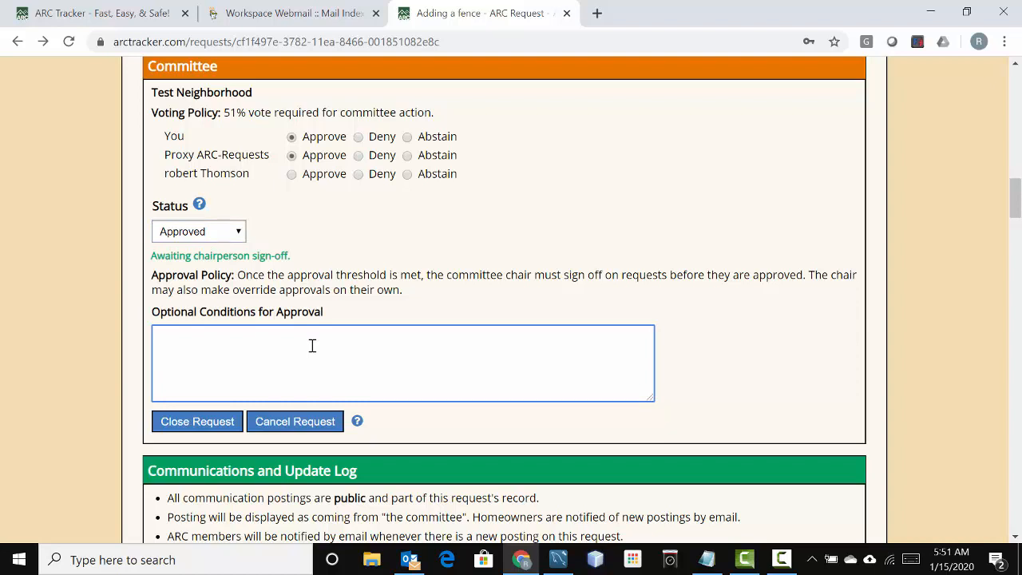
type("You must obtain permission of")
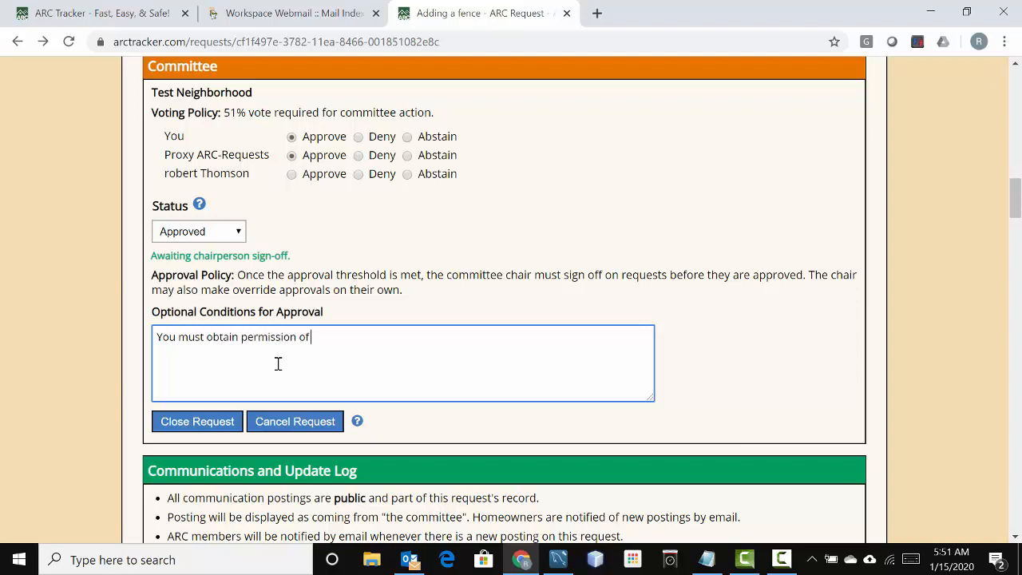
type(" your neighbor when ")
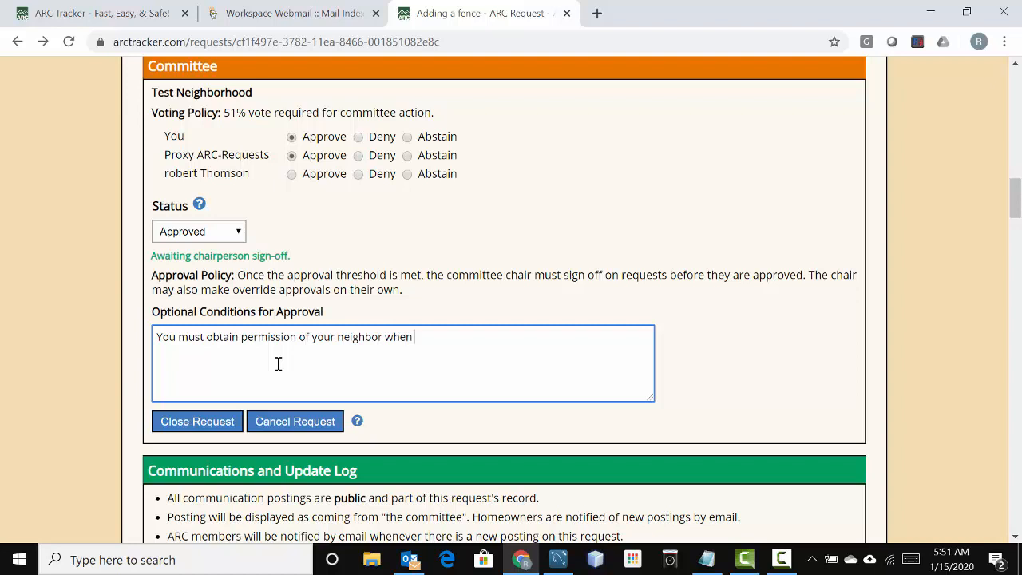
type("doing this work.")
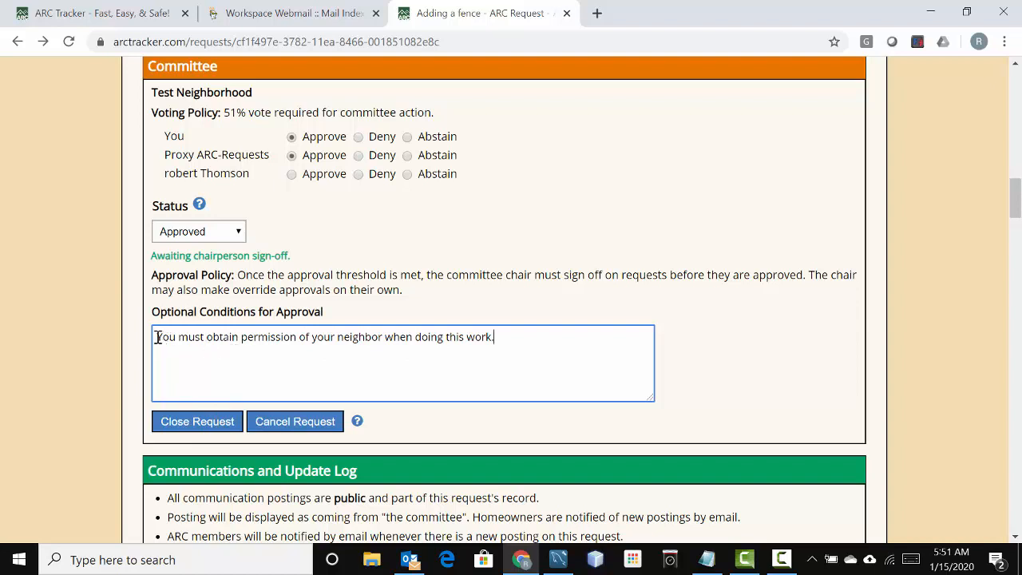
left_click_drag(157, 337, 522, 341)
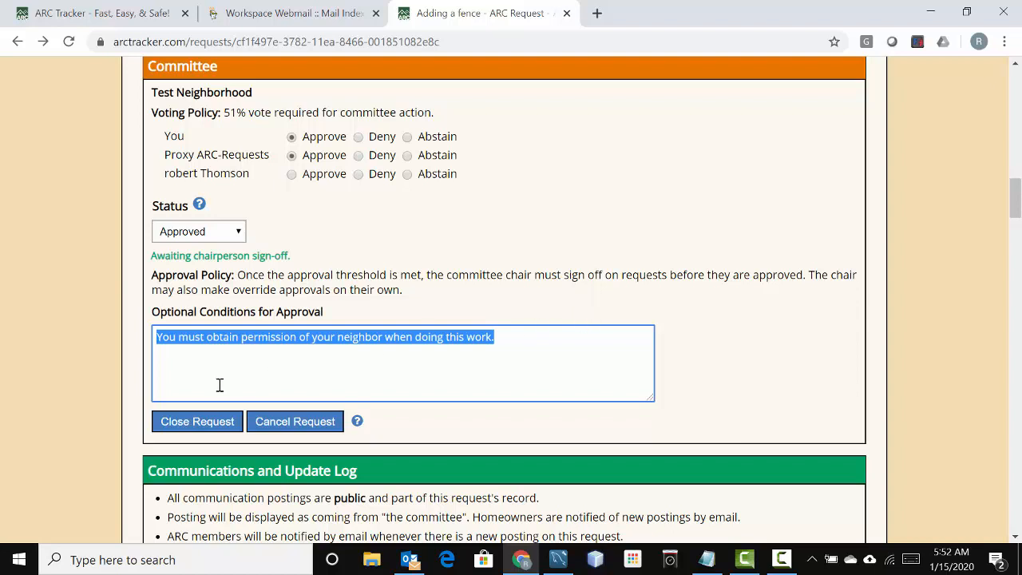
left_click(201, 423)
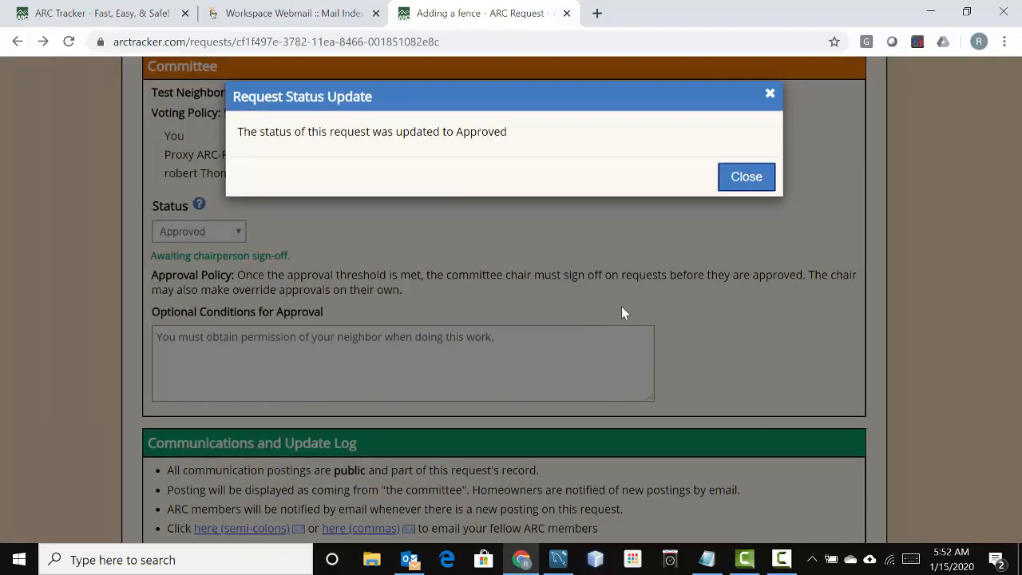
left_click(749, 185)
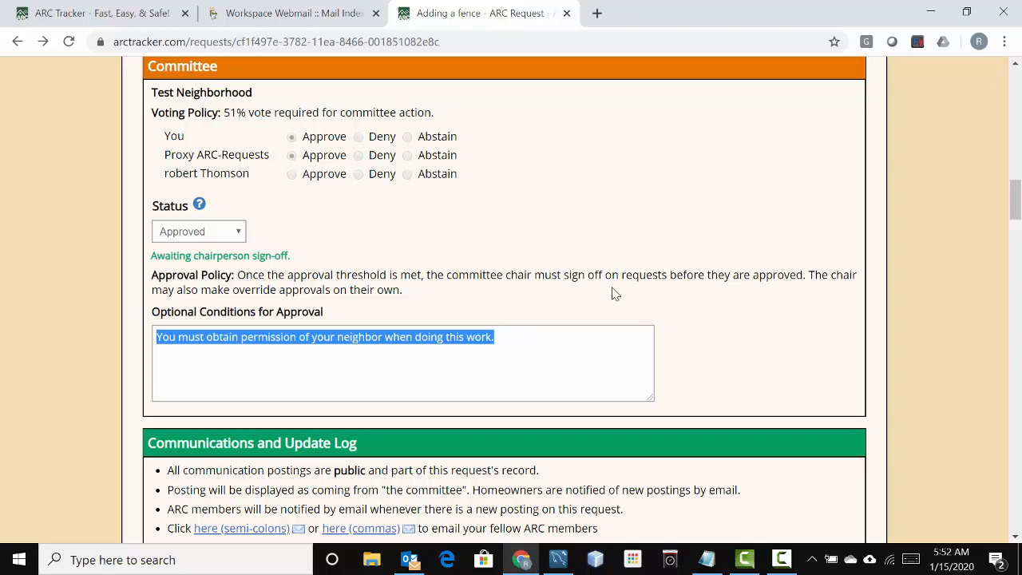
Switch to Outlook, fetch new mail and read the "ARC Request Approved (Adding a fence)" email in the info account's inbox
left_click(409, 559)
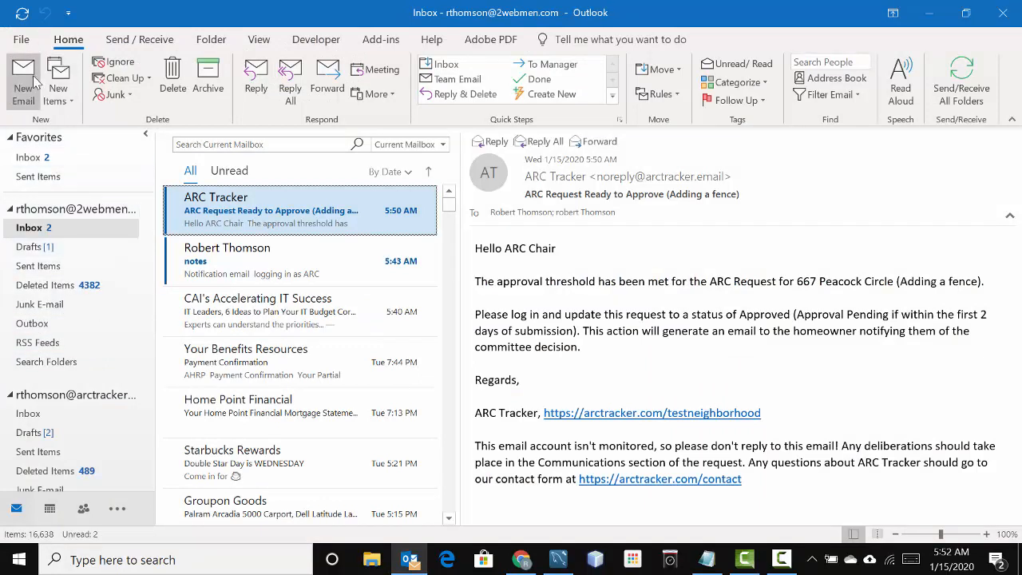
left_click(22, 12)
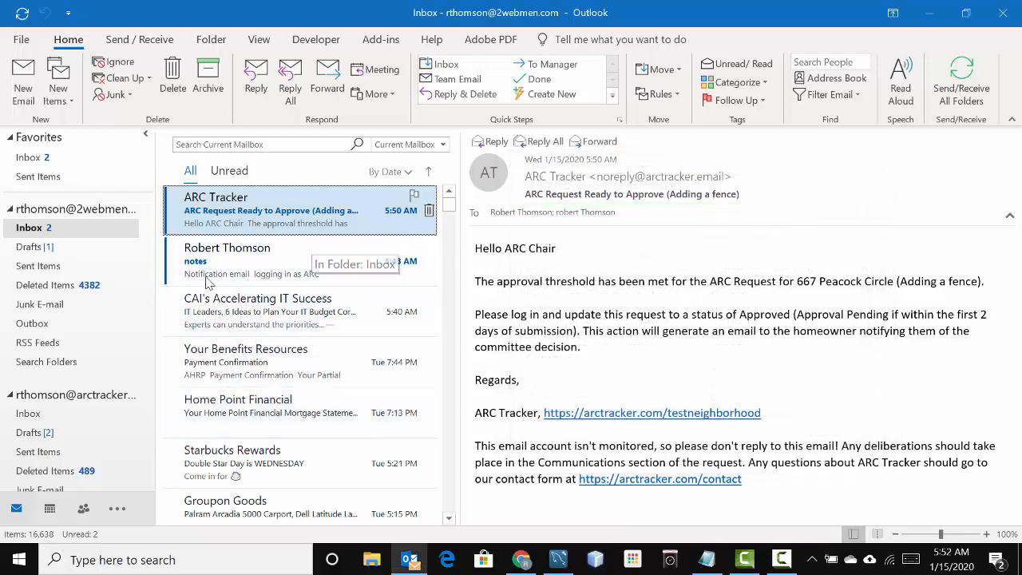
scroll(123, 296, "down", 5)
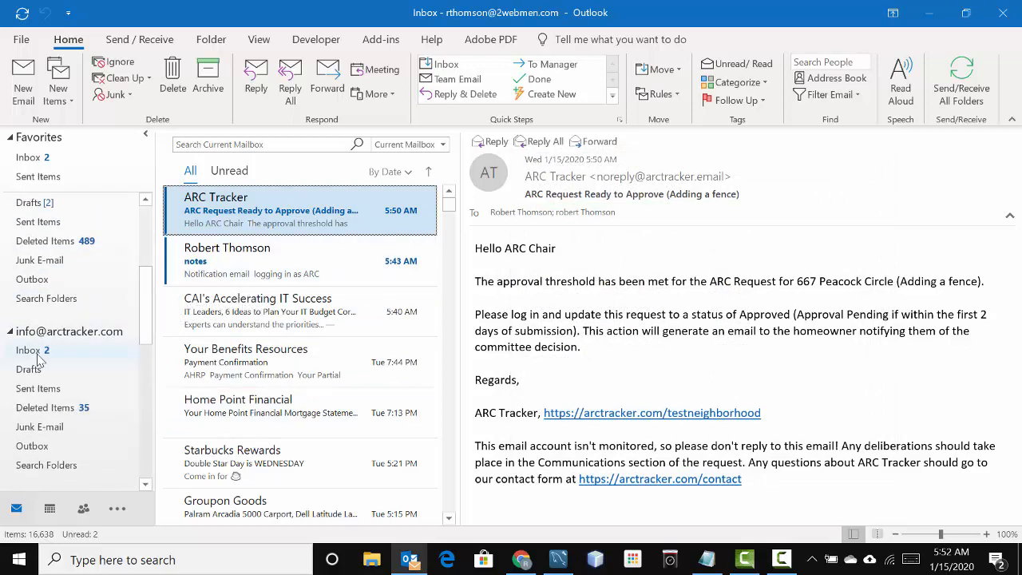
left_click(40, 351)
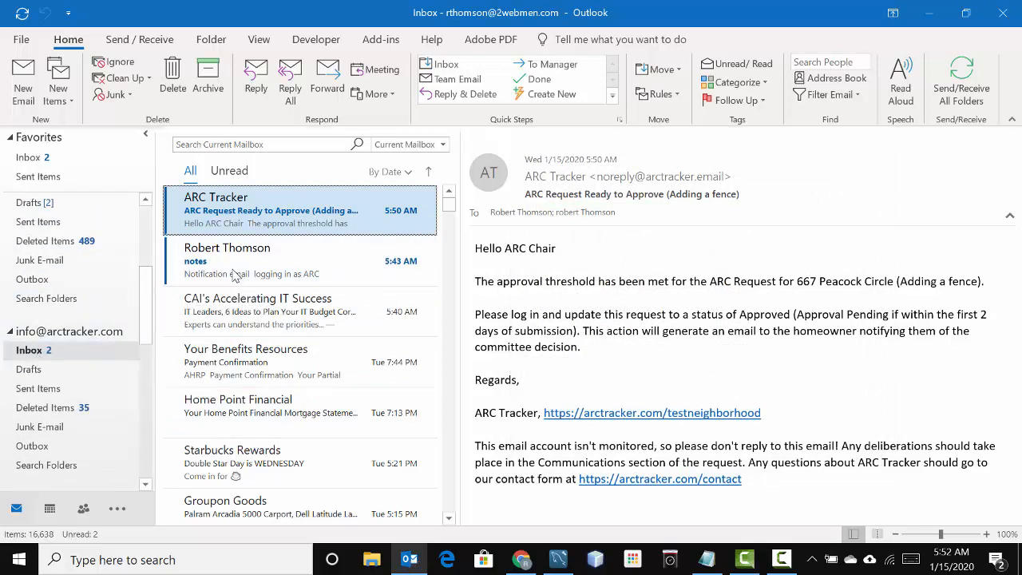
left_click(260, 235)
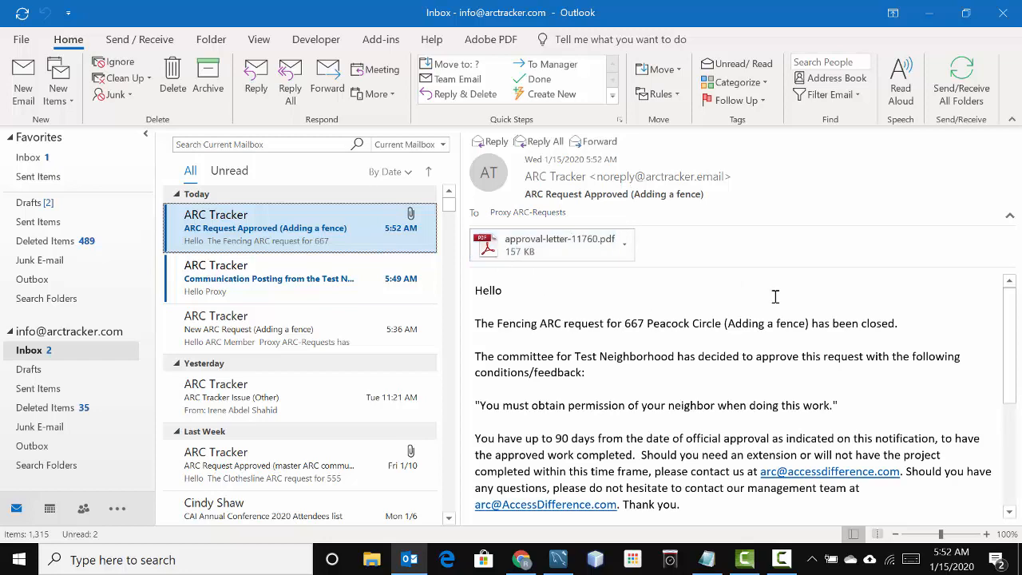
scroll(774, 296, "down", 1)
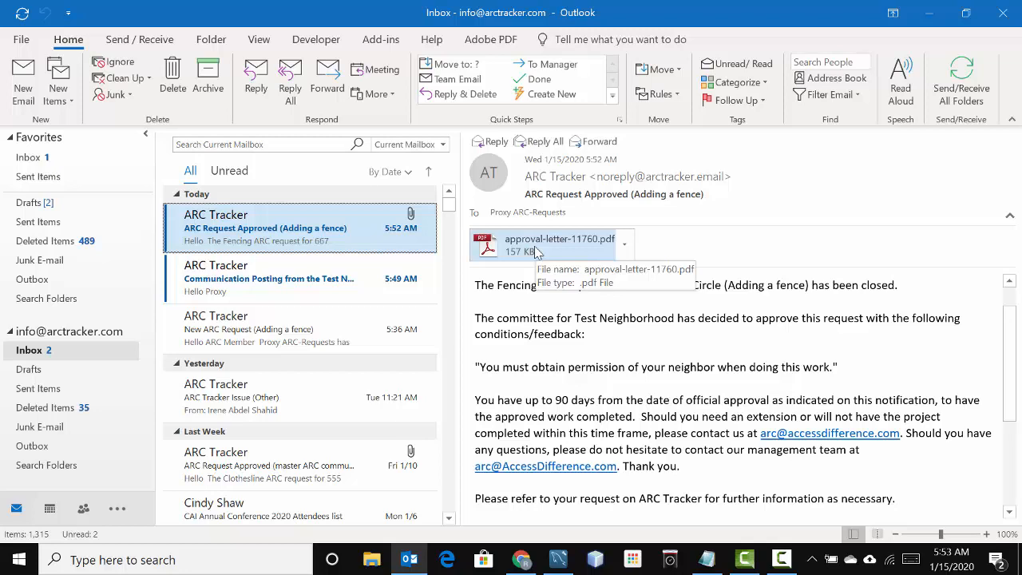
Open the attached approval letter PDF, review its request description, stipulations and completion terms, and close it
left_click(536, 252)
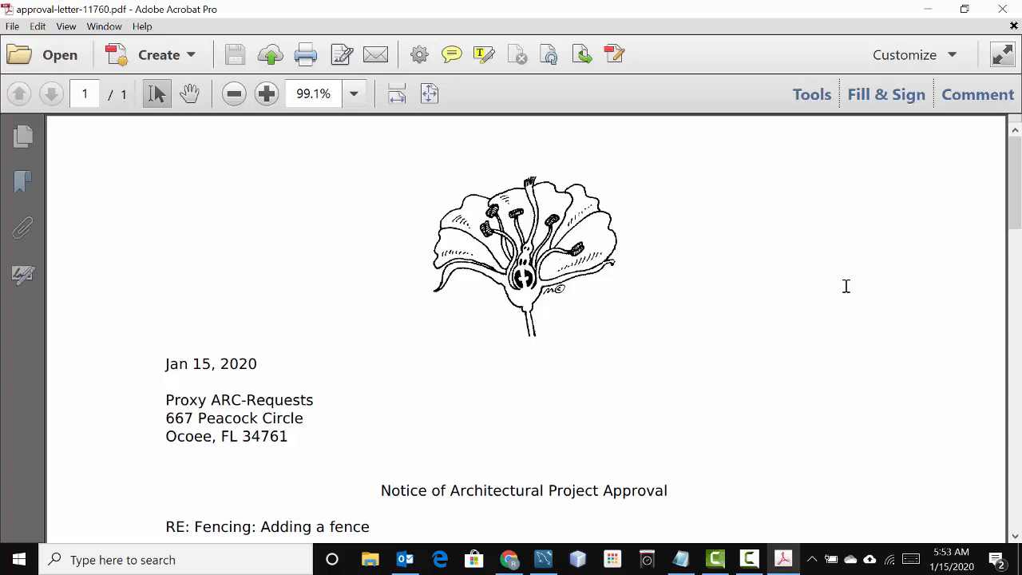
scroll(611, 311, "down", 1)
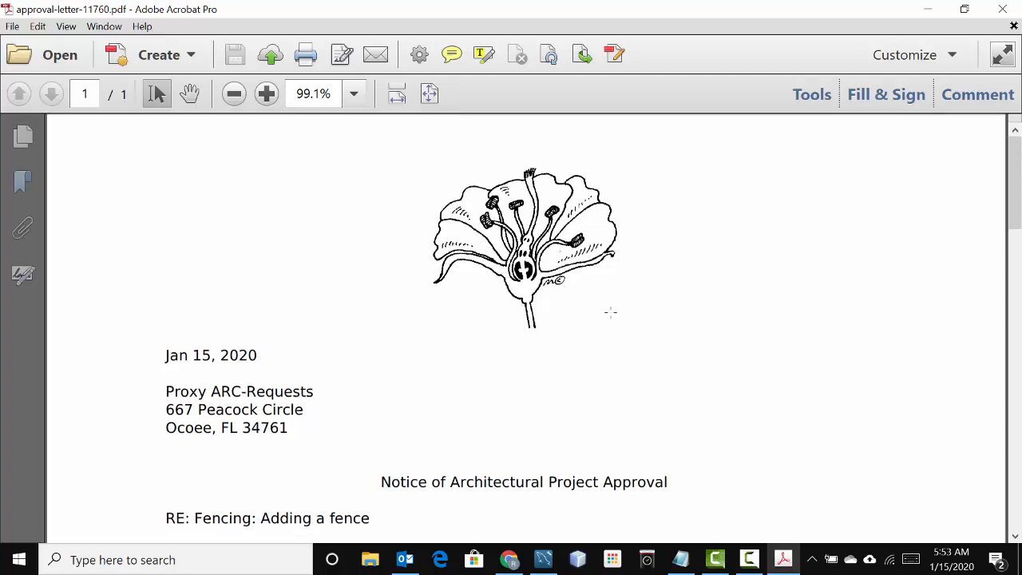
scroll(697, 351, "down", 4)
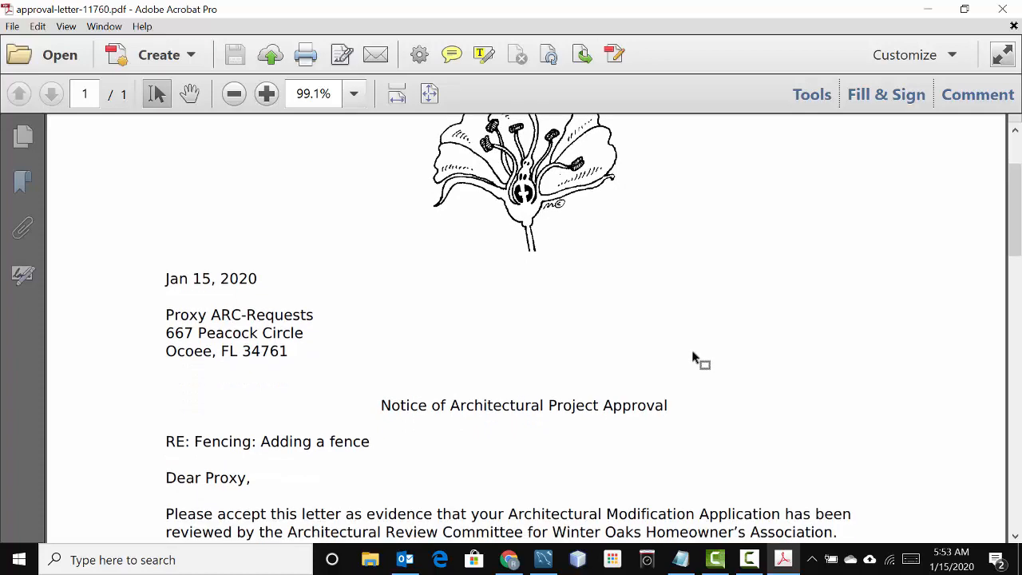
scroll(693, 361, "down", 6)
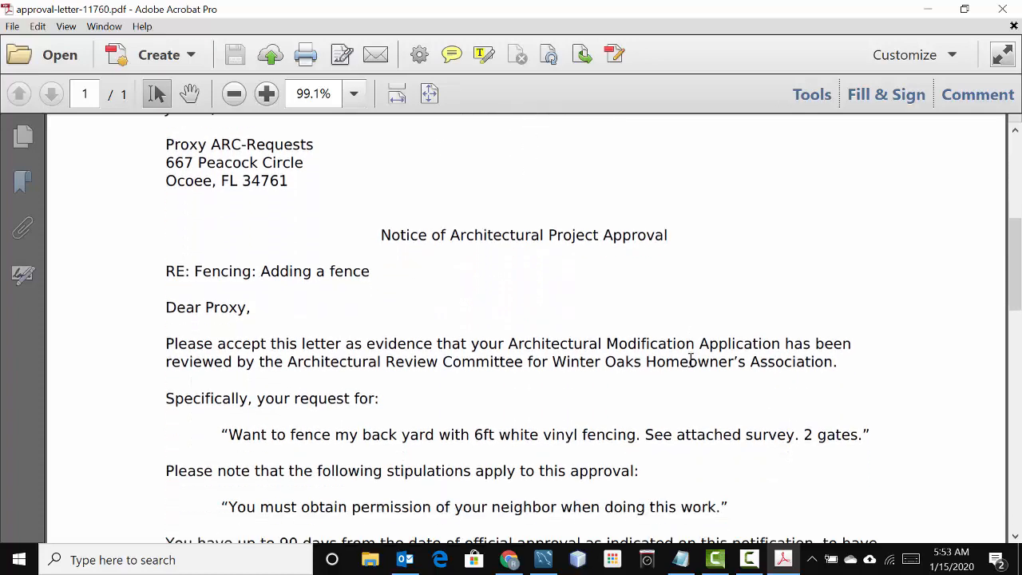
scroll(690, 360, "down", 2)
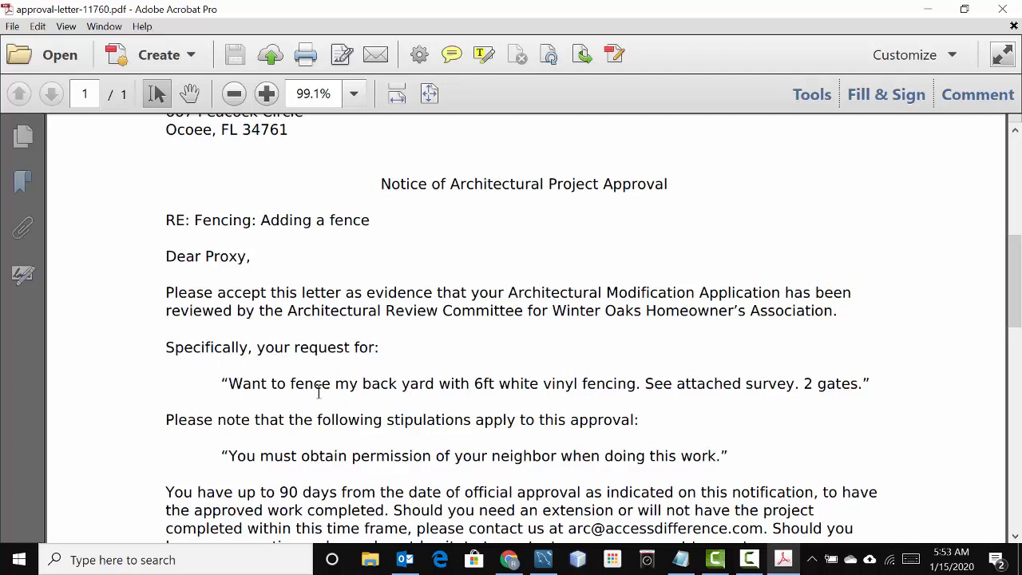
scroll(558, 367, "down", 1)
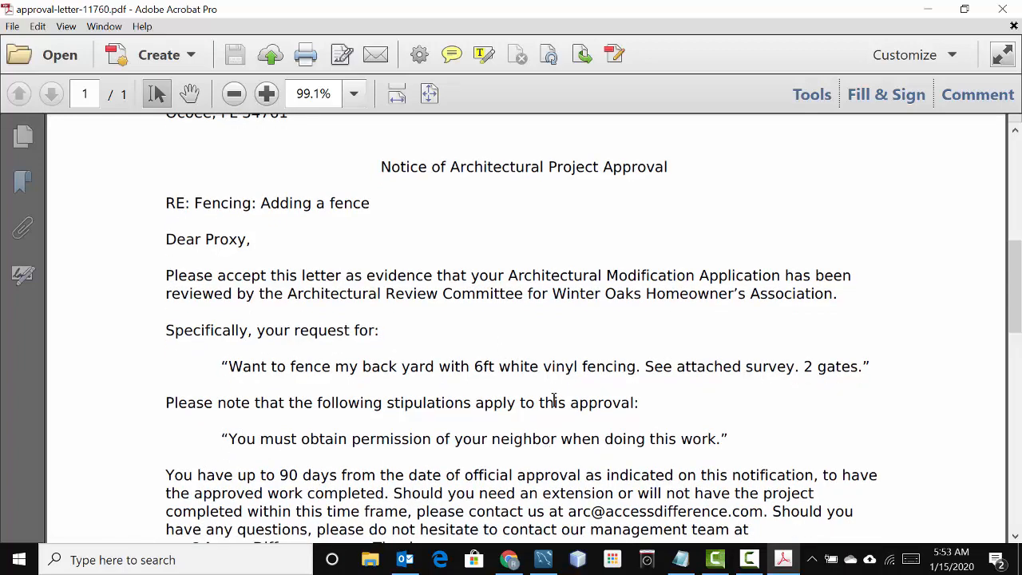
scroll(553, 395, "down", 4)
scroll(520, 438, "down", 5)
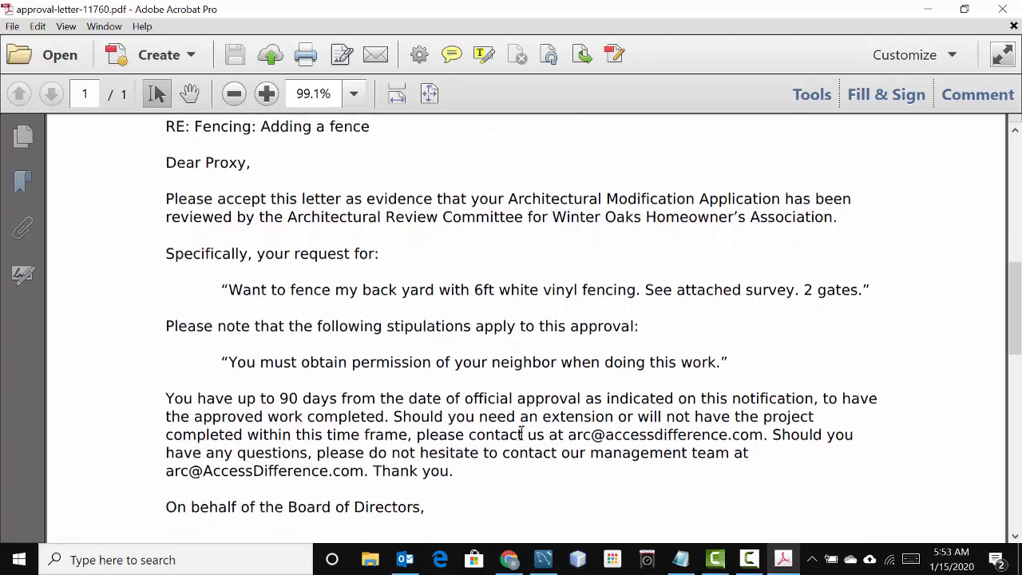
scroll(520, 439, "up", 3)
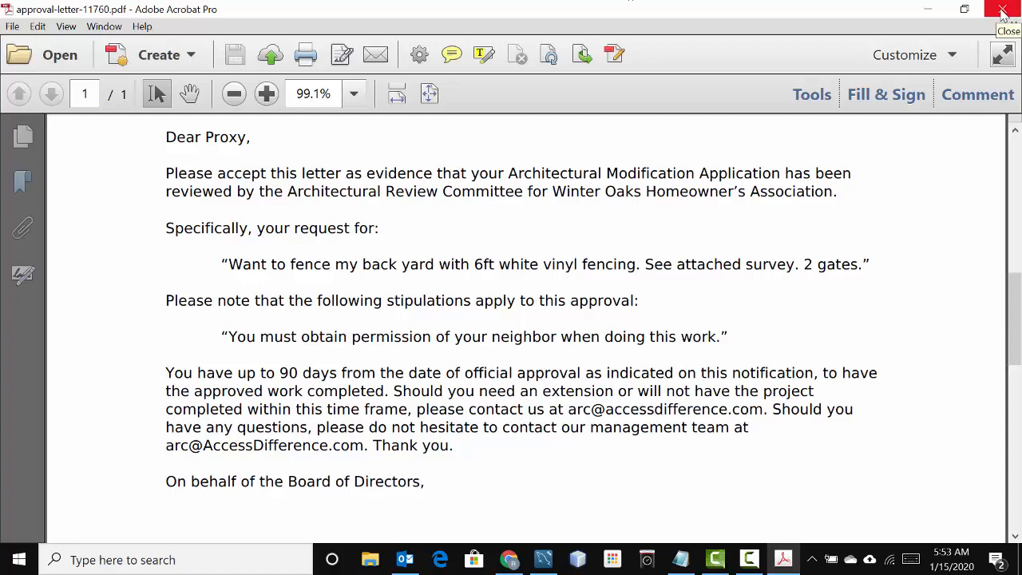
left_click(1002, 10)
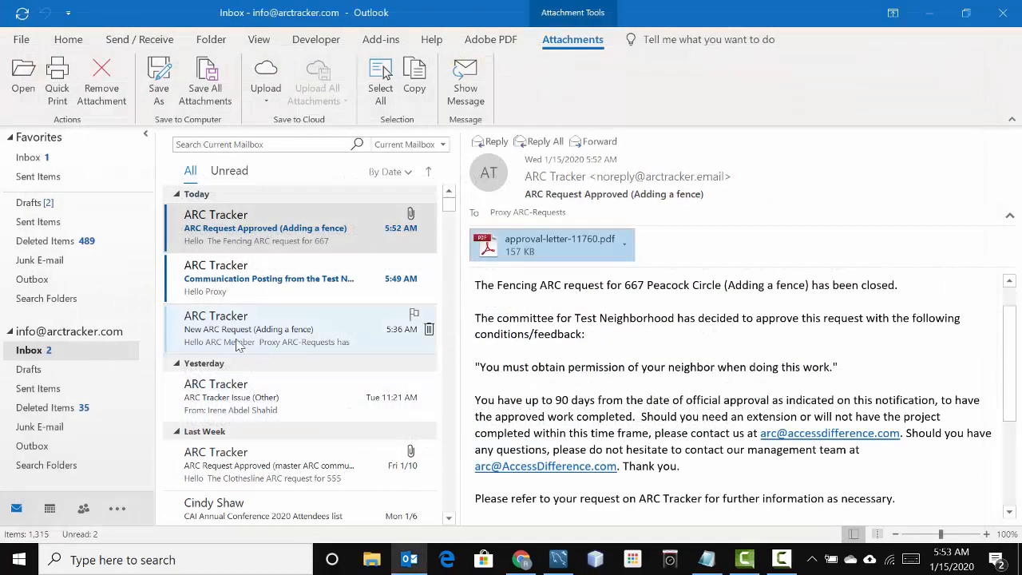
Return to ARC Tracker and open the ARC request listing to check for open and delayed requests
left_click(523, 560)
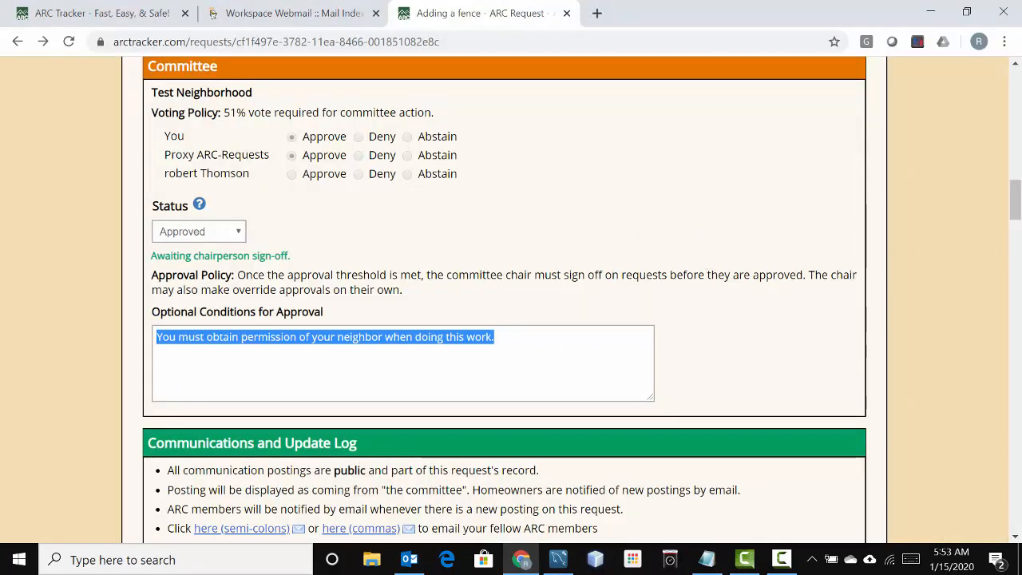
left_click_drag(1017, 207, 981, 91)
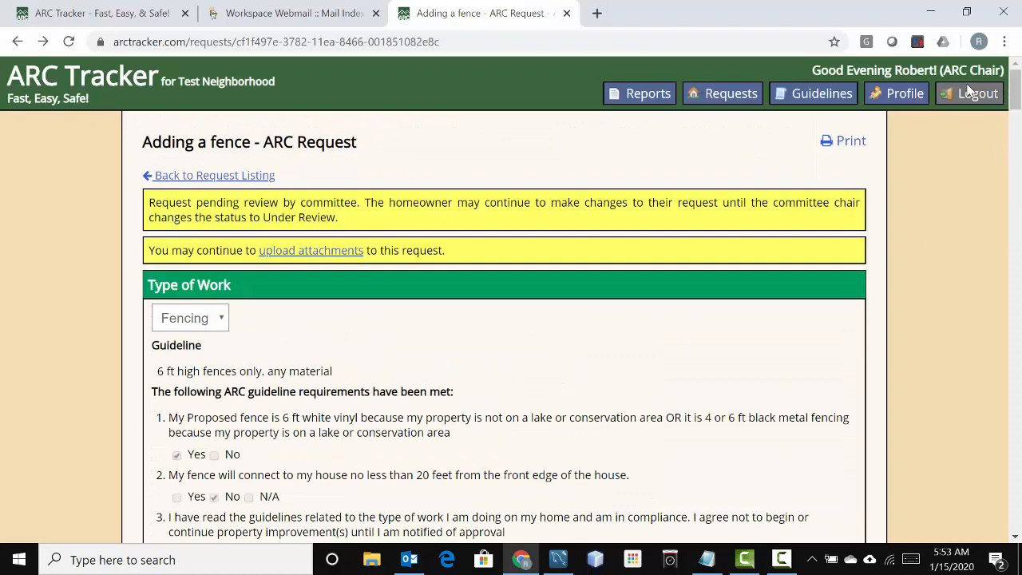
left_click(726, 93)
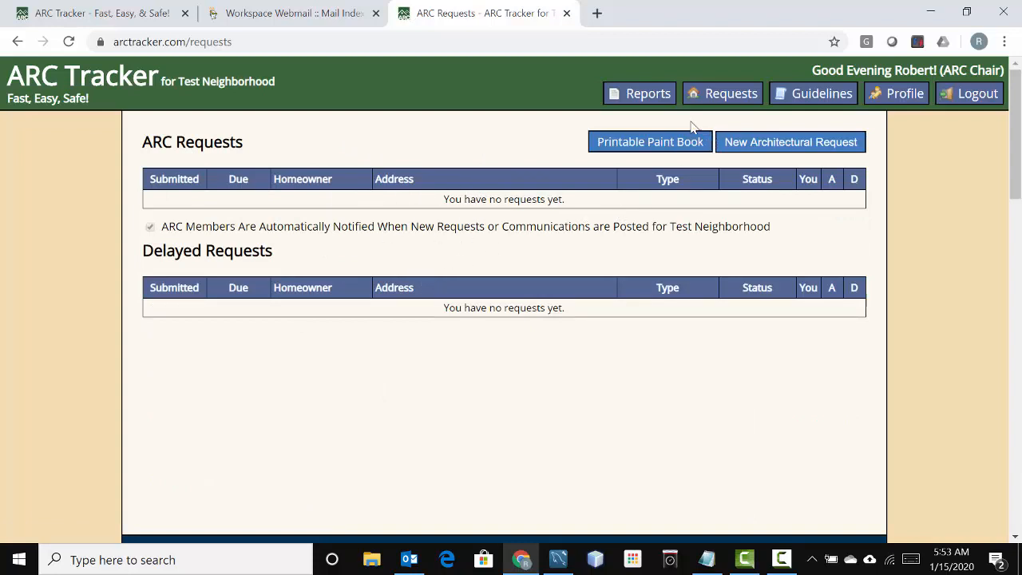
Open the reports page and examine its filters and the listed closed requests, including the fence request
left_click(648, 95)
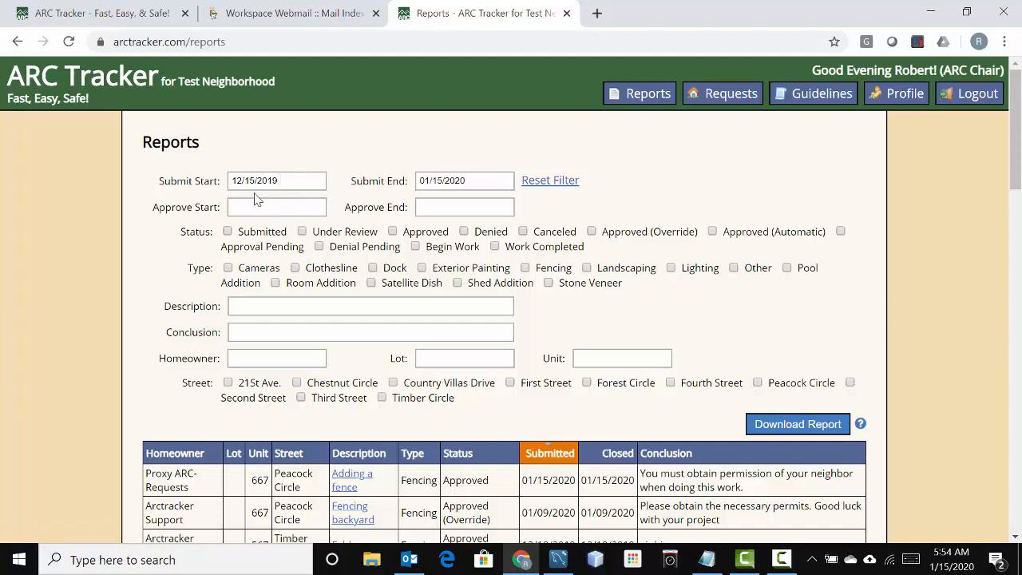
scroll(392, 240, "down", 3)
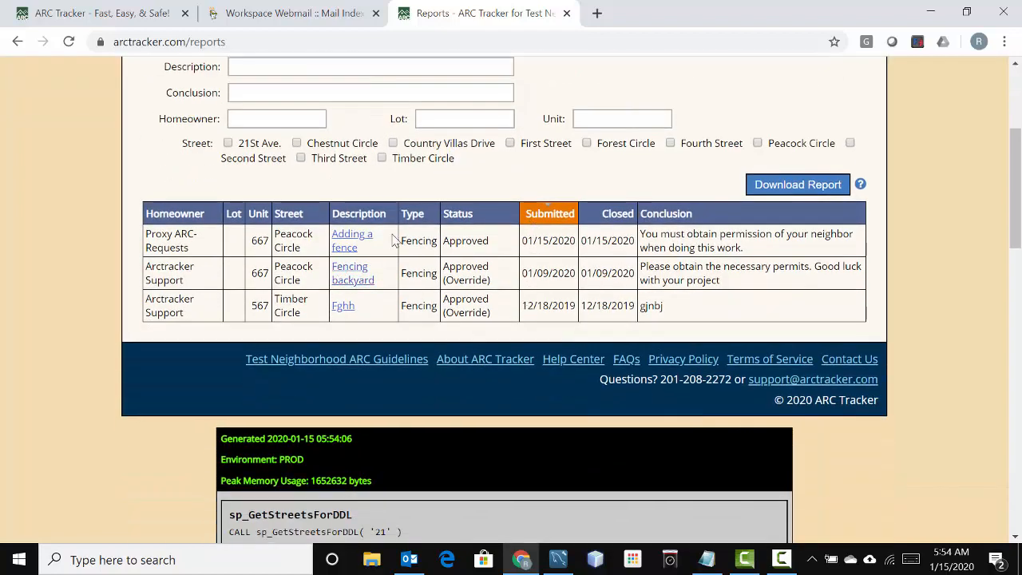
scroll(470, 258, "up", 3)
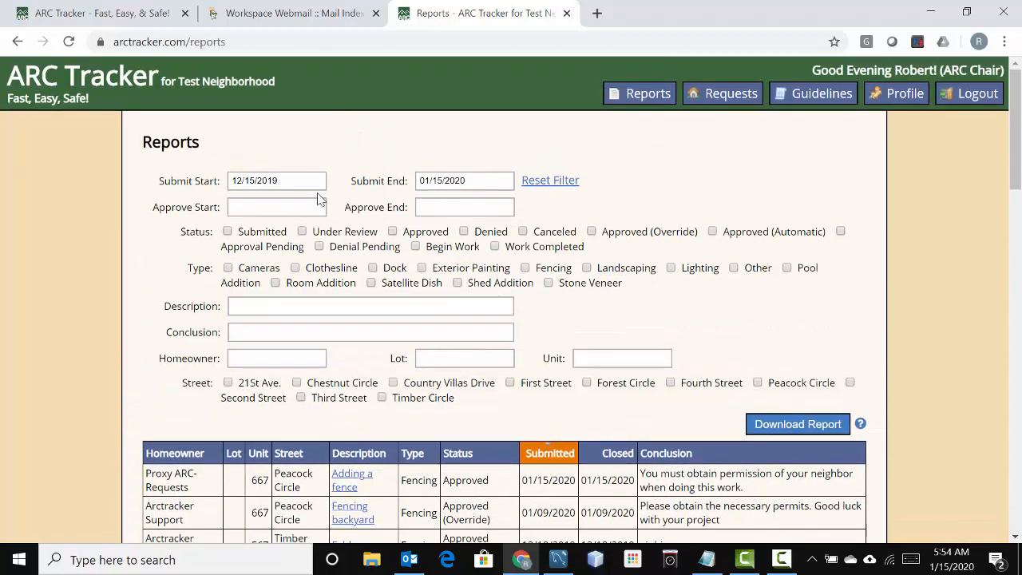
Set the report's submit start date to 01/01/2019 and look through the requests listed for that period
left_click(305, 182)
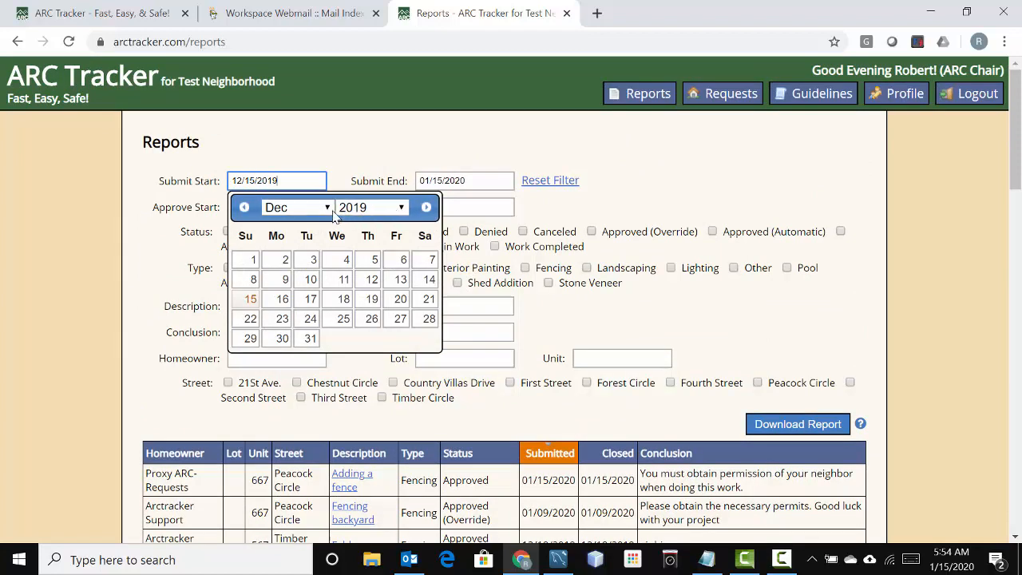
left_click(397, 209)
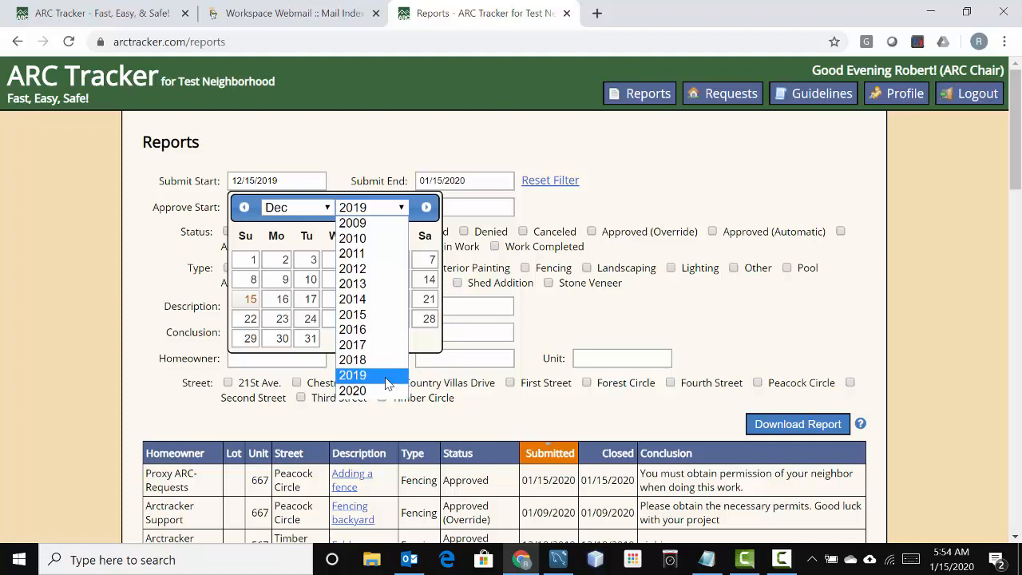
left_click(386, 379)
left_click(313, 207)
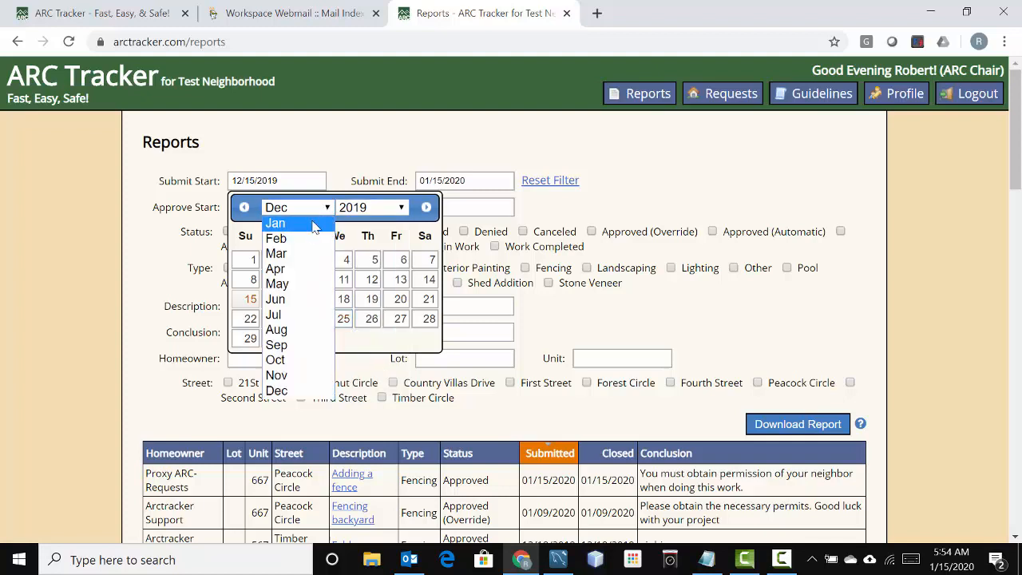
left_click(313, 225)
left_click(312, 260)
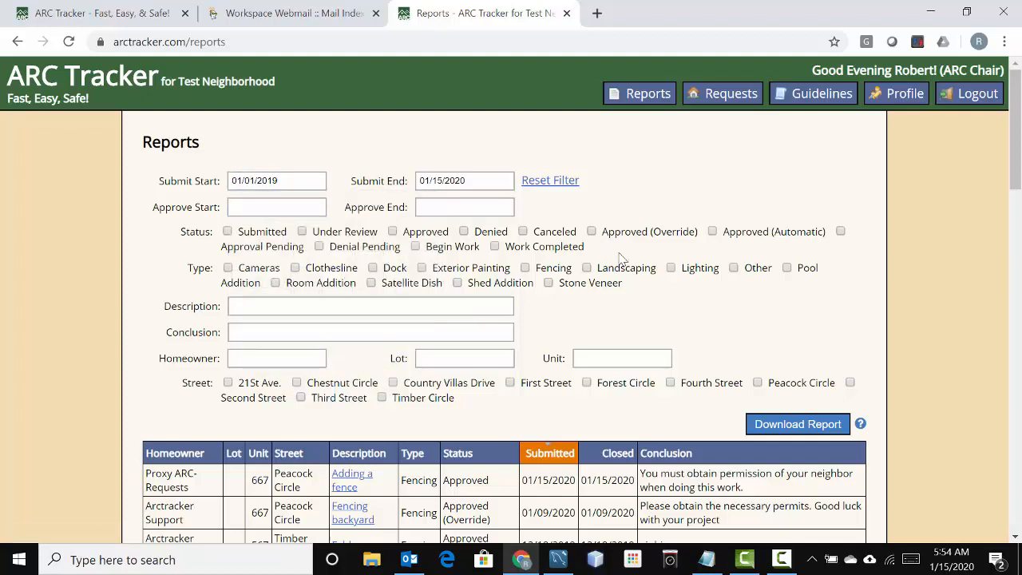
scroll(627, 260, "down", 2)
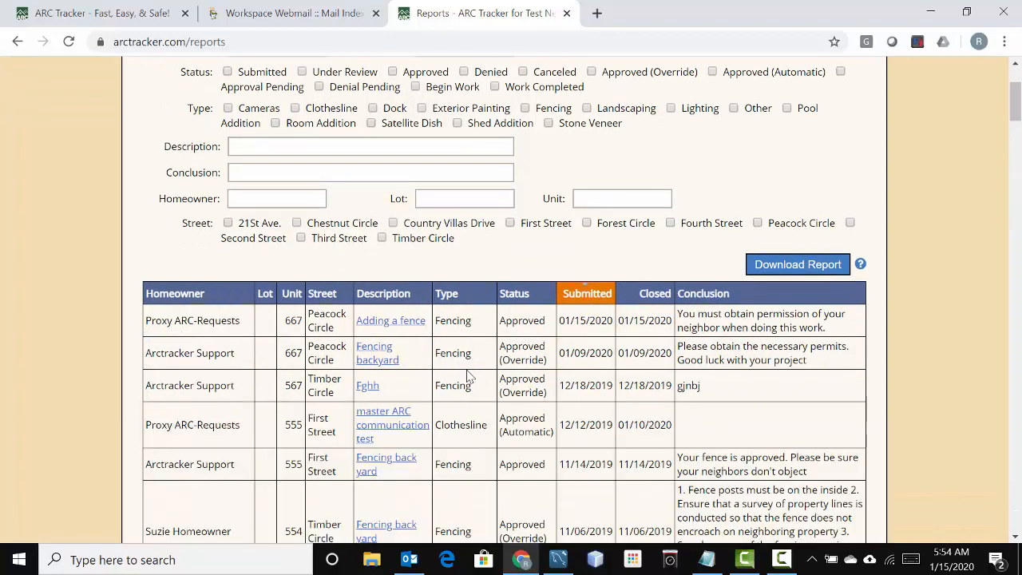
scroll(439, 359, "down", 5)
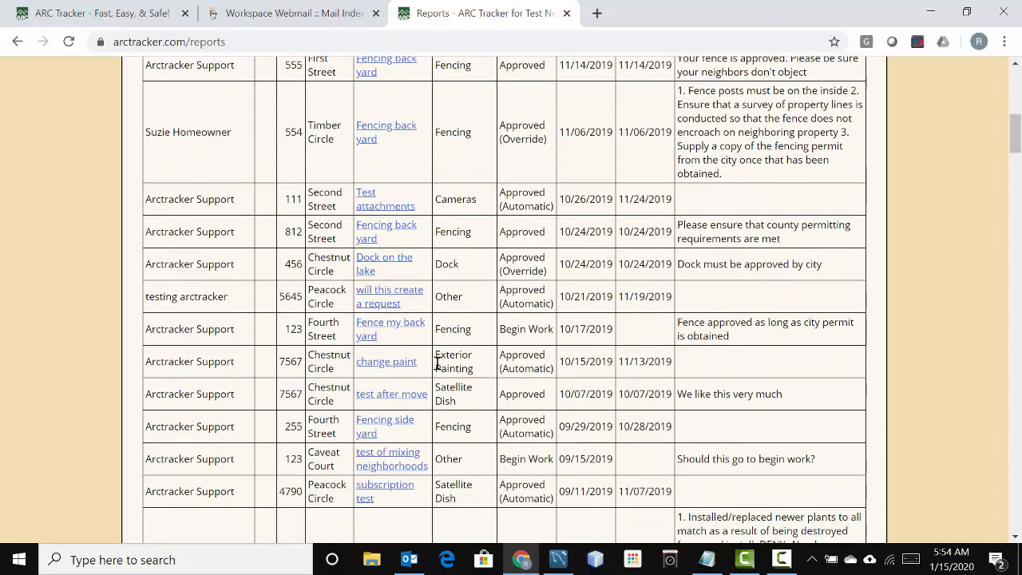
scroll(437, 363, "down", 2)
scroll(436, 363, "up", 6)
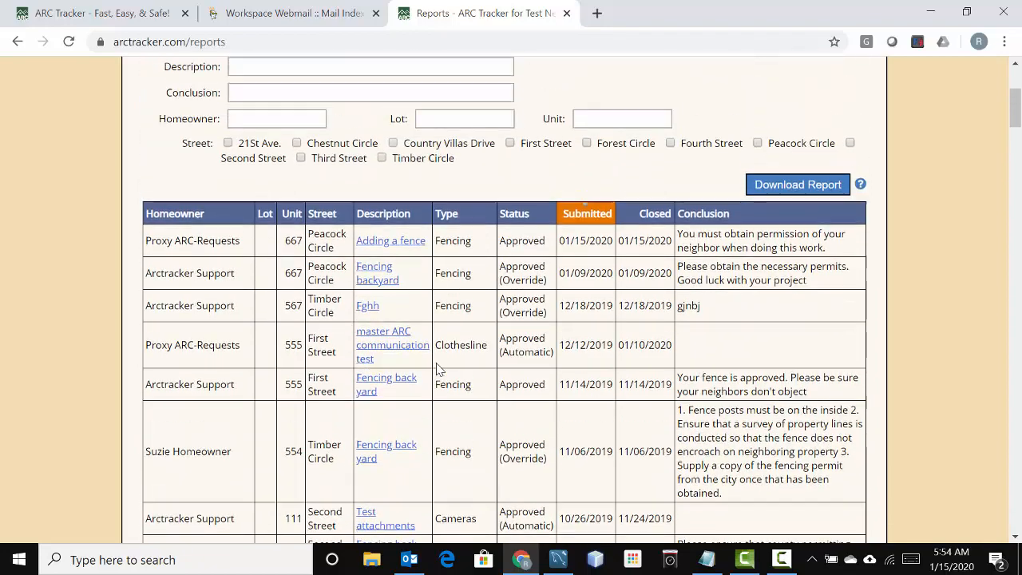
scroll(436, 367, "up", 2)
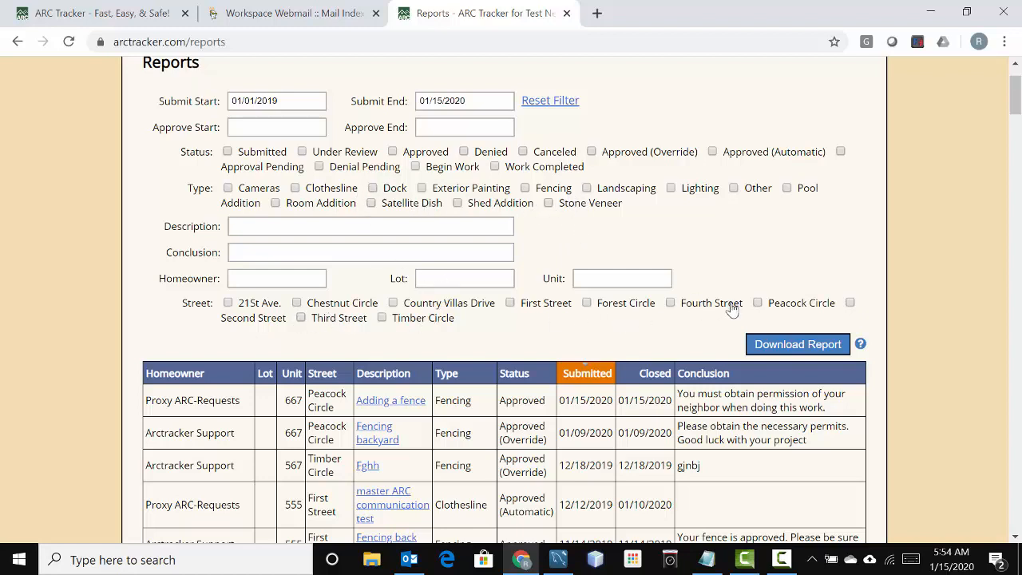
Filter the report to Peacock Circle and enter the unit number of the "will this create a request" entry
left_click(757, 303)
scroll(431, 407, "down", 1)
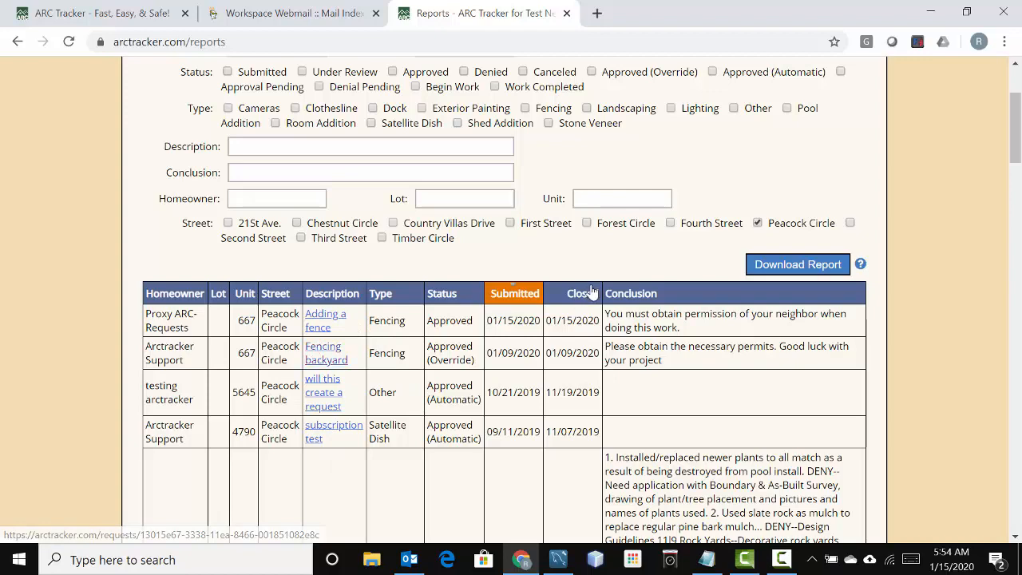
scroll(589, 292, "up", 1)
left_click(634, 278)
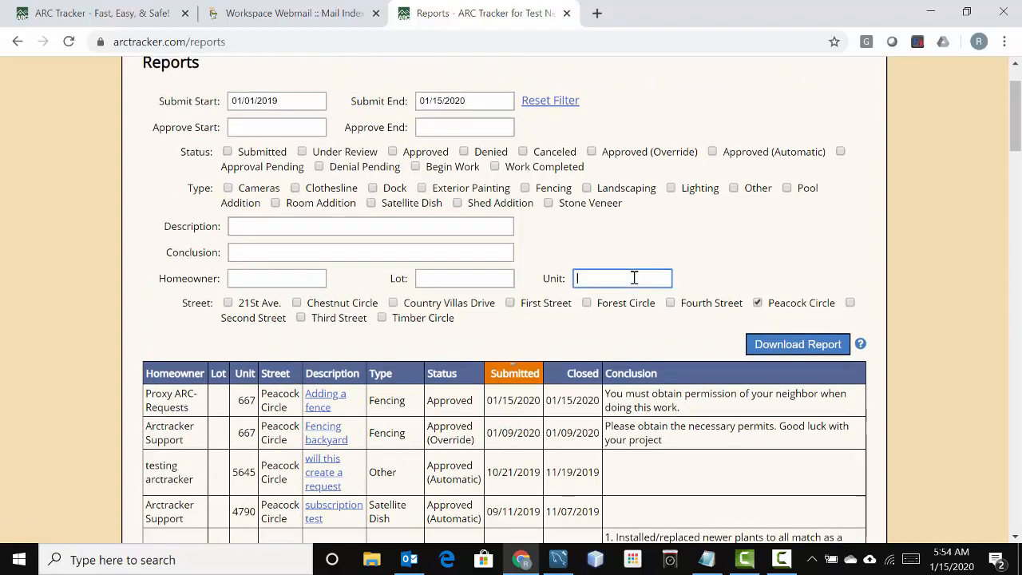
type("5645")
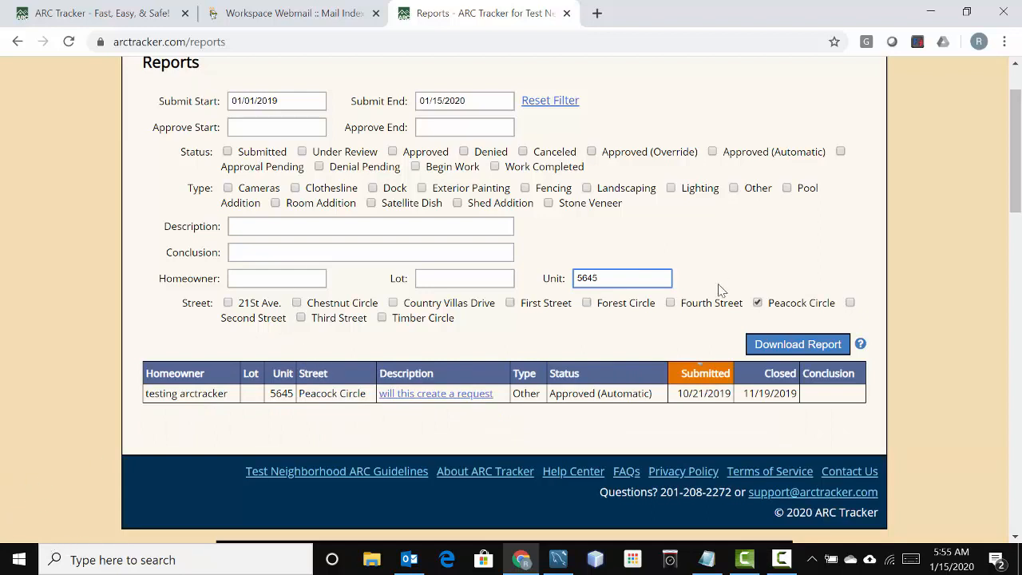
Clear the unit number and the Peacock Circle street filter from the report
key("ctrl+a")
key("BackSpace")
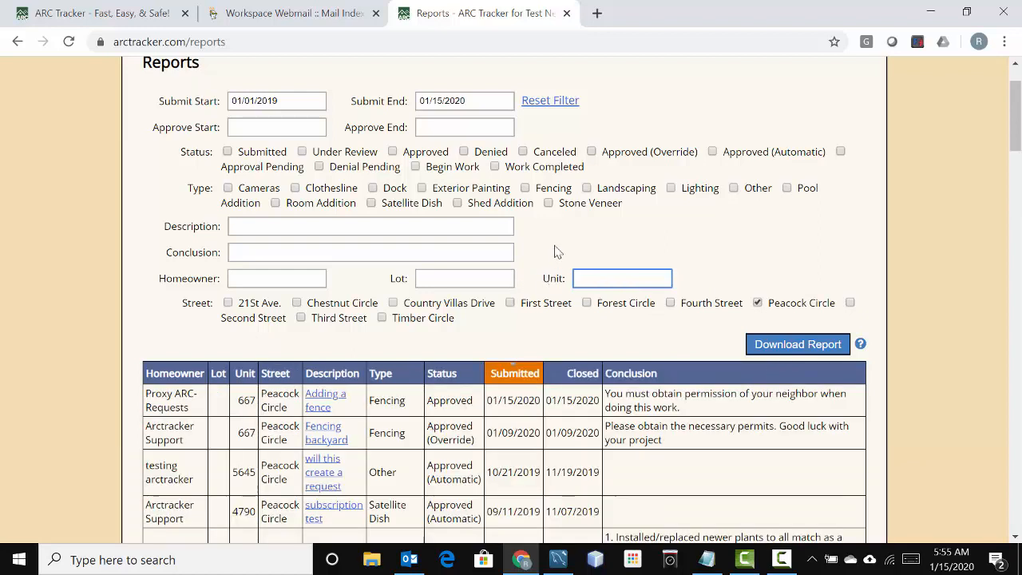
left_click(757, 303)
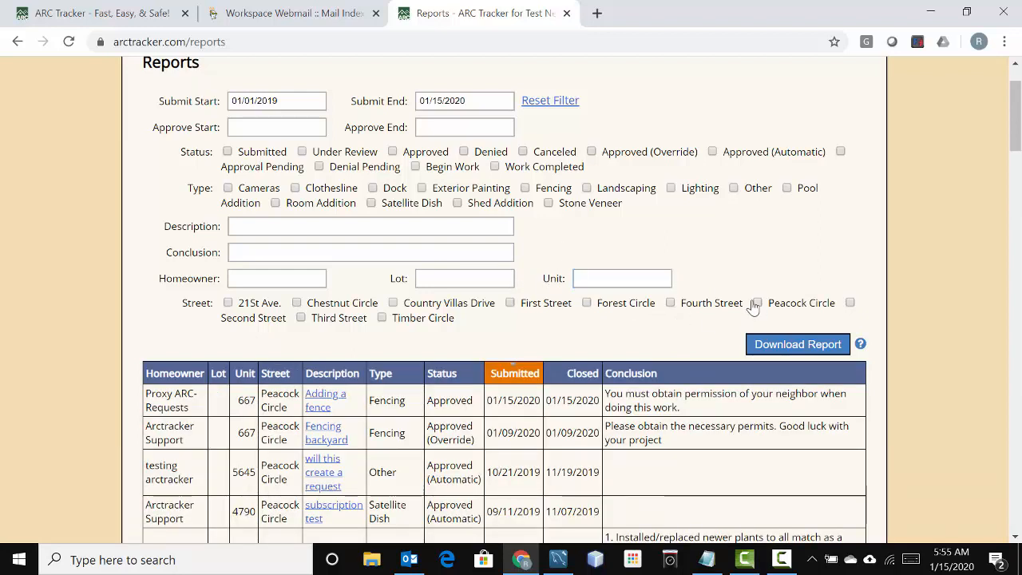
Filter the report by the Fencing request type and look over the listed requests
left_click(524, 188)
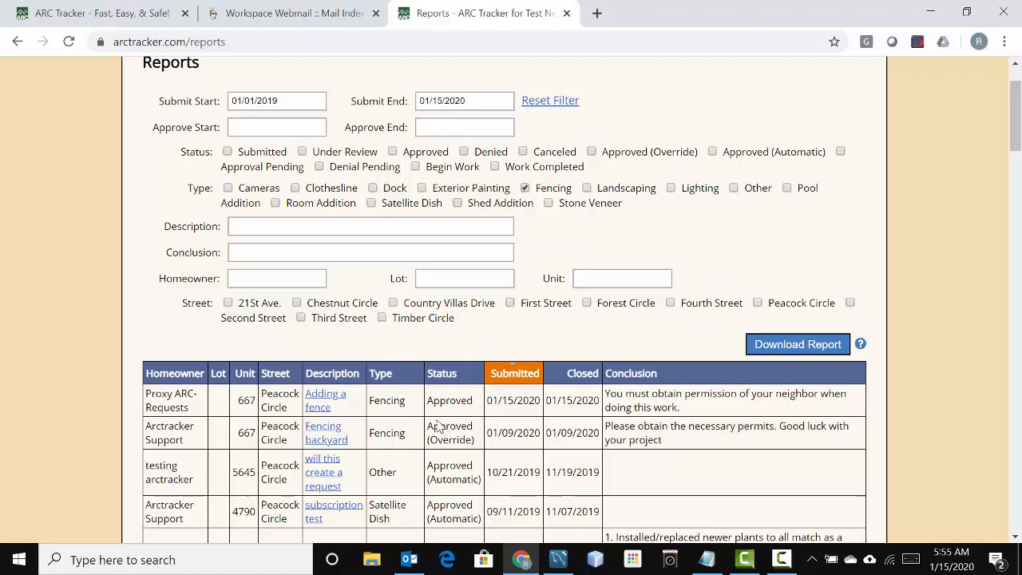
scroll(399, 417, "down", 2)
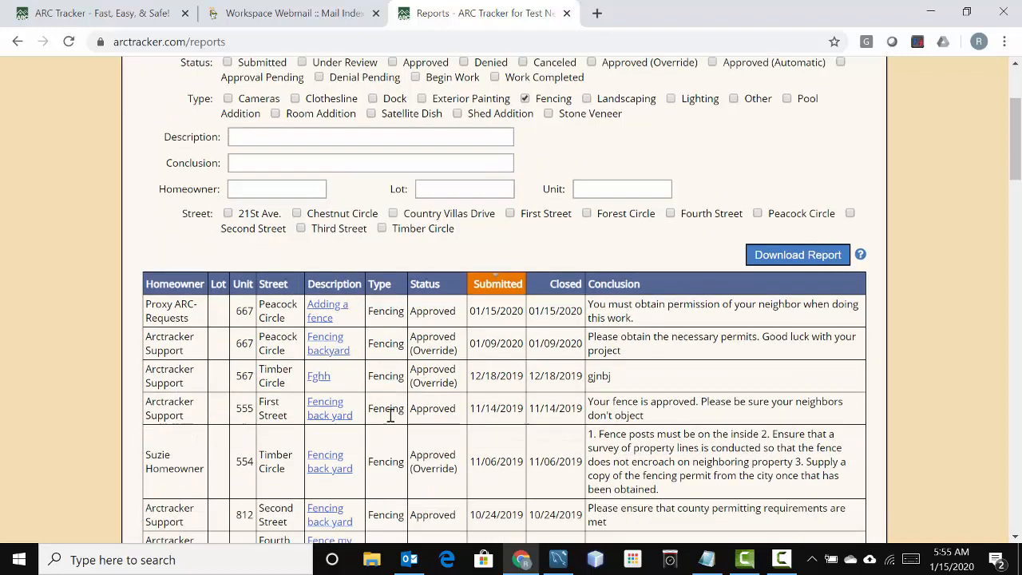
scroll(392, 418, "up", 2)
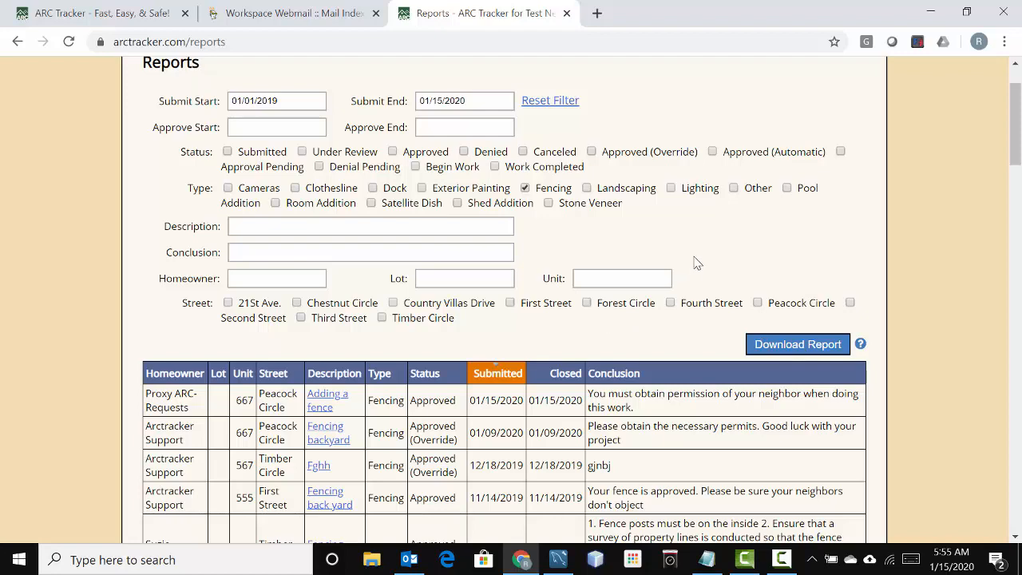
scroll(694, 264, "up", 1)
scroll(694, 251, "down", 1)
Open the "Adding a fence" request from the report and review its guideline answers, attachments, committee votes, conclusion and communications log
left_click(320, 405)
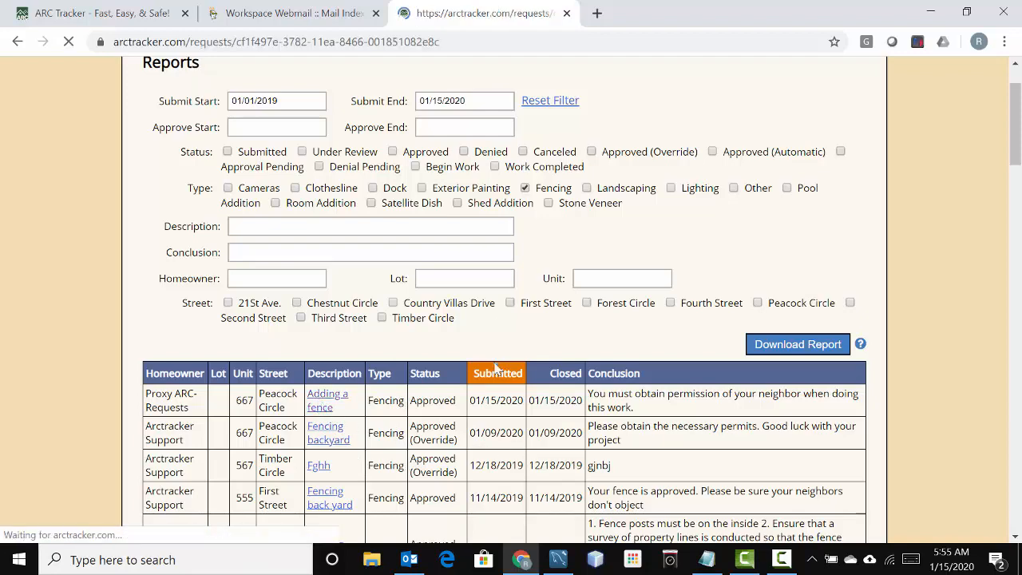
scroll(573, 334, "down", 10)
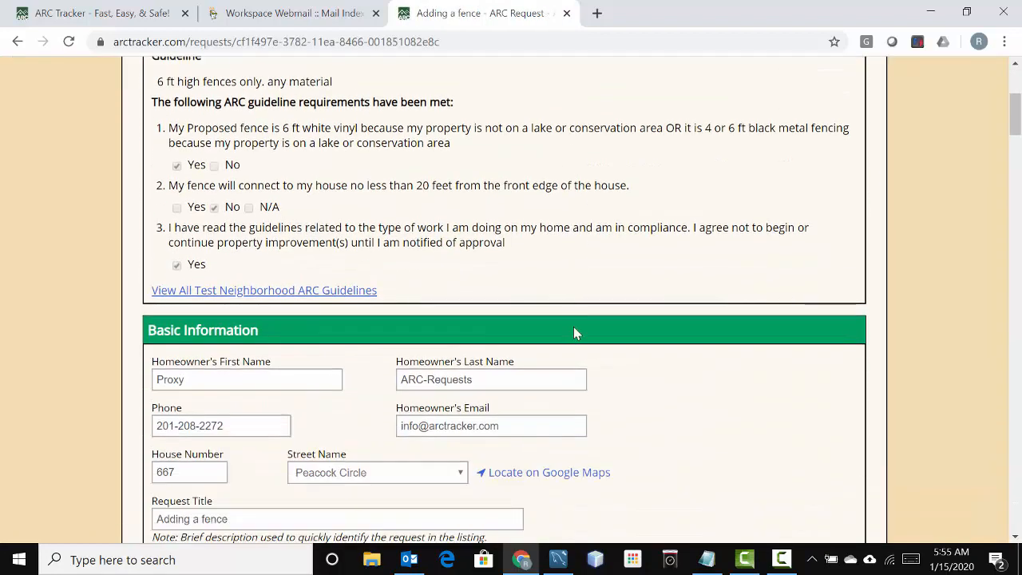
scroll(575, 331, "down", 7)
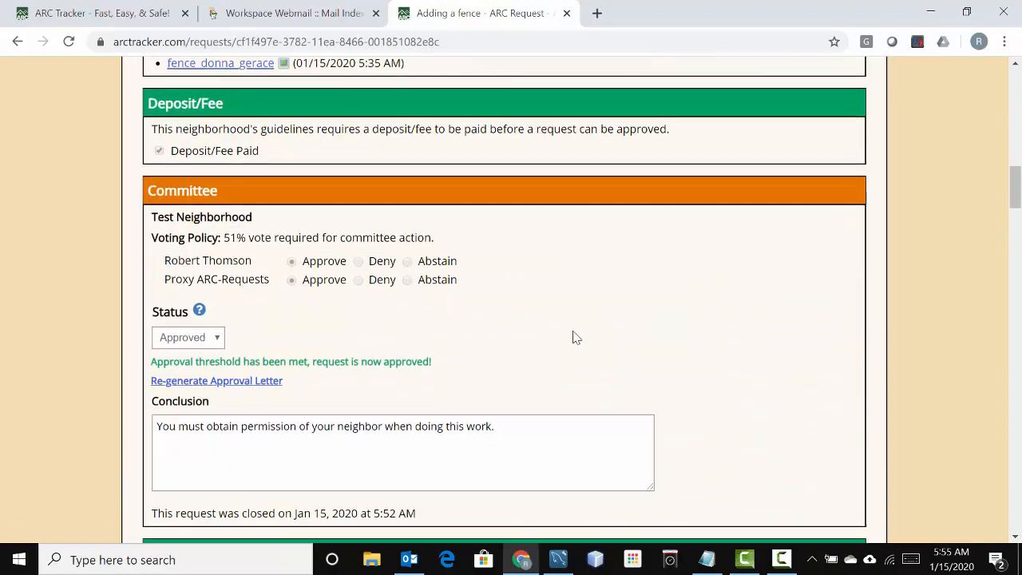
scroll(393, 377, "down", 6)
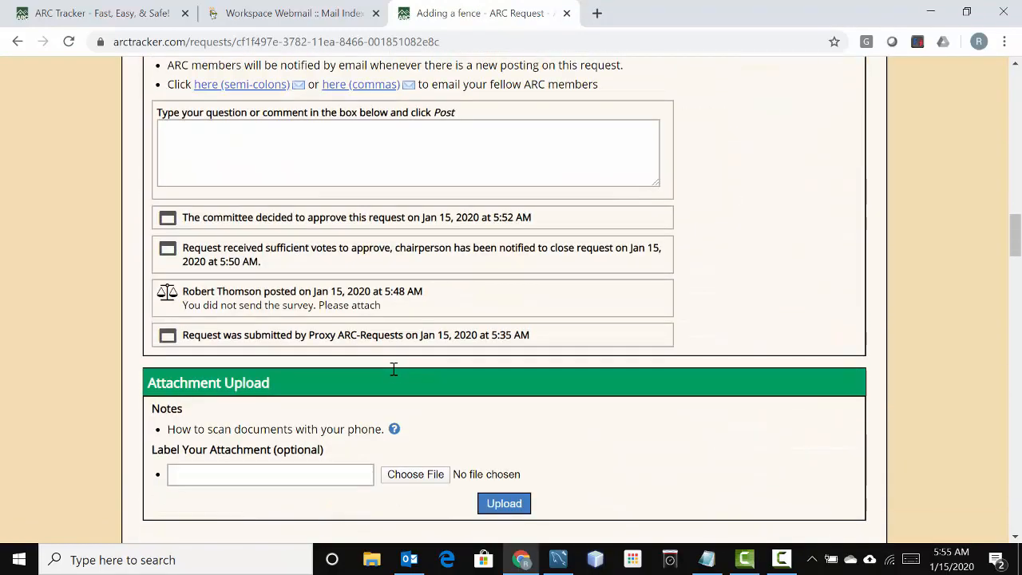
scroll(393, 375, "up", 3)
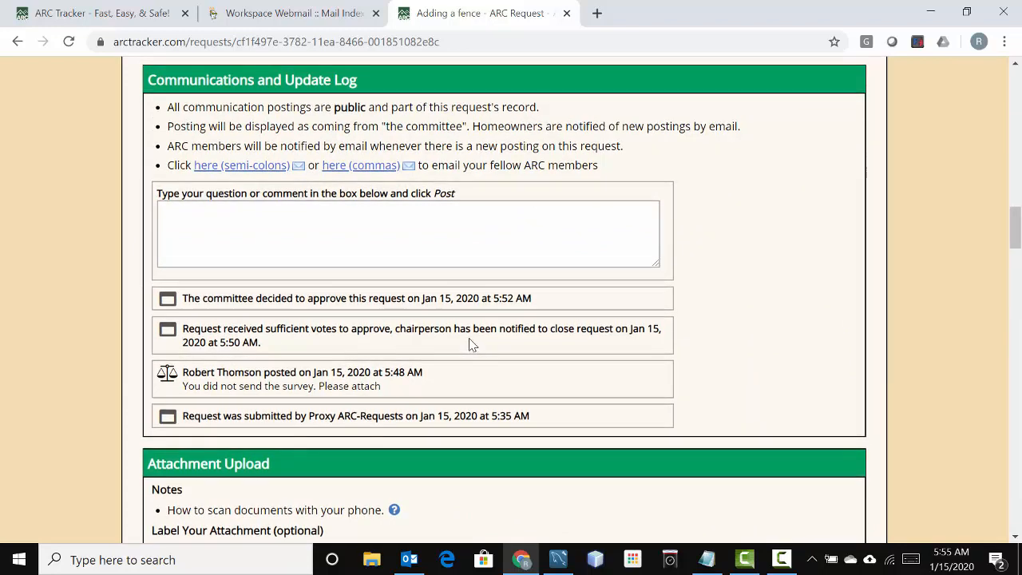
scroll(470, 339, "up", 5)
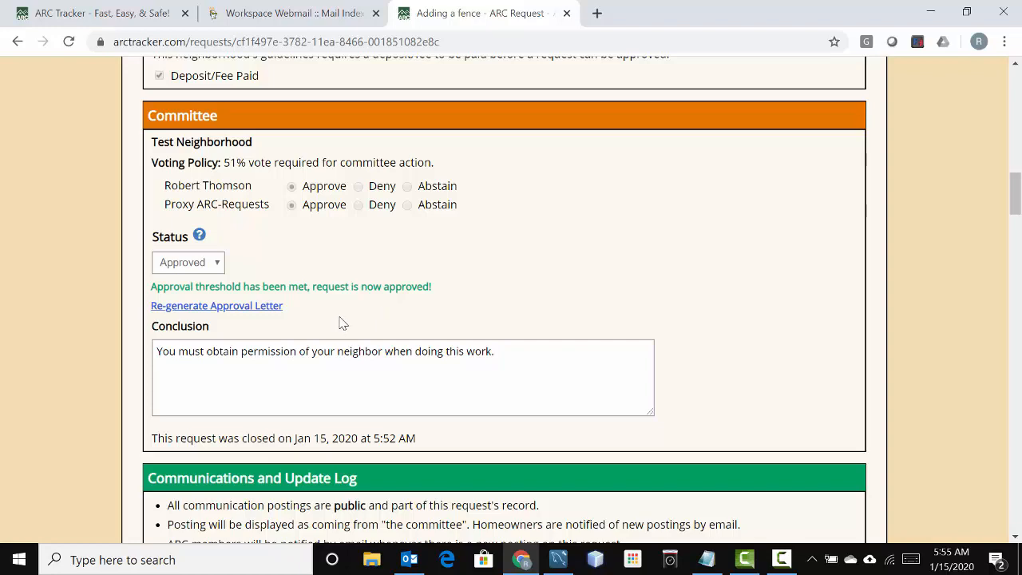
scroll(392, 327, "down", 3)
scroll(392, 327, "up", 3)
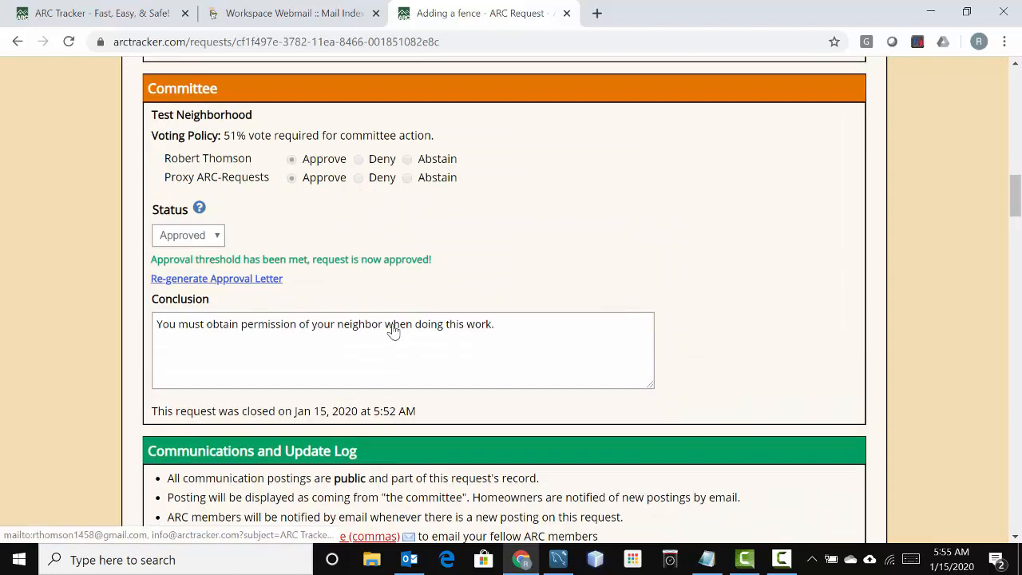
scroll(392, 331, "up", 3)
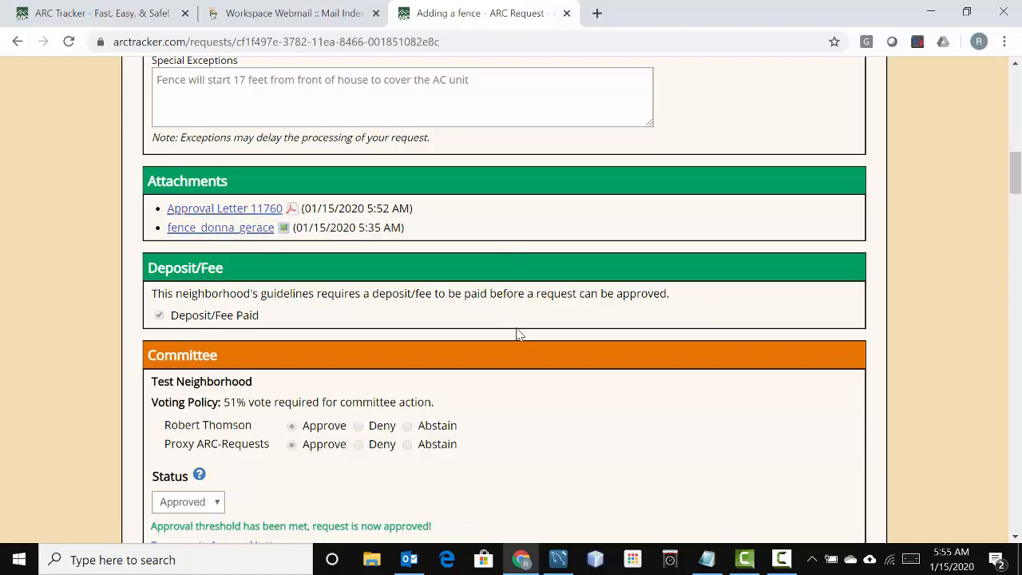
scroll(724, 292, "up", 15)
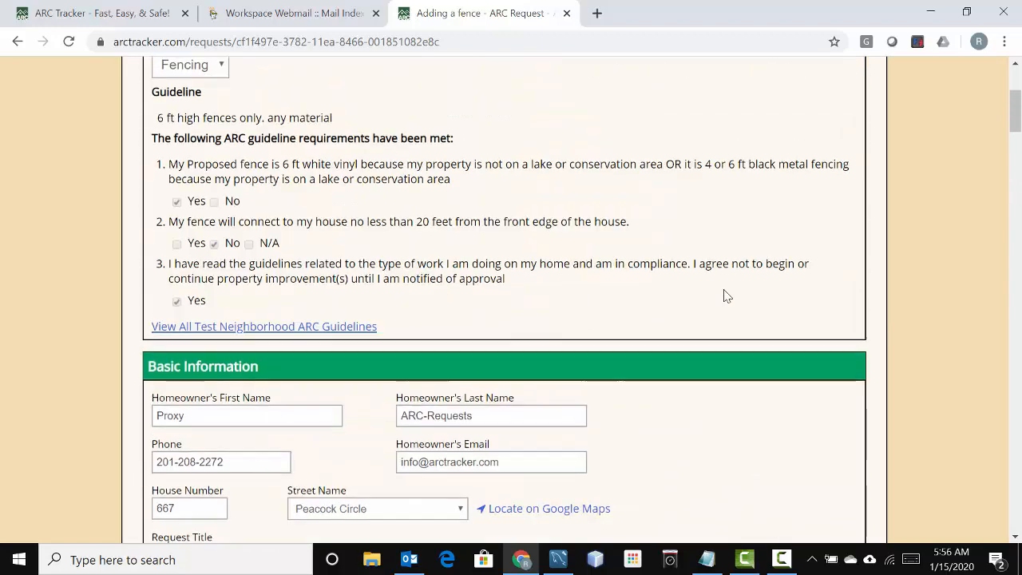